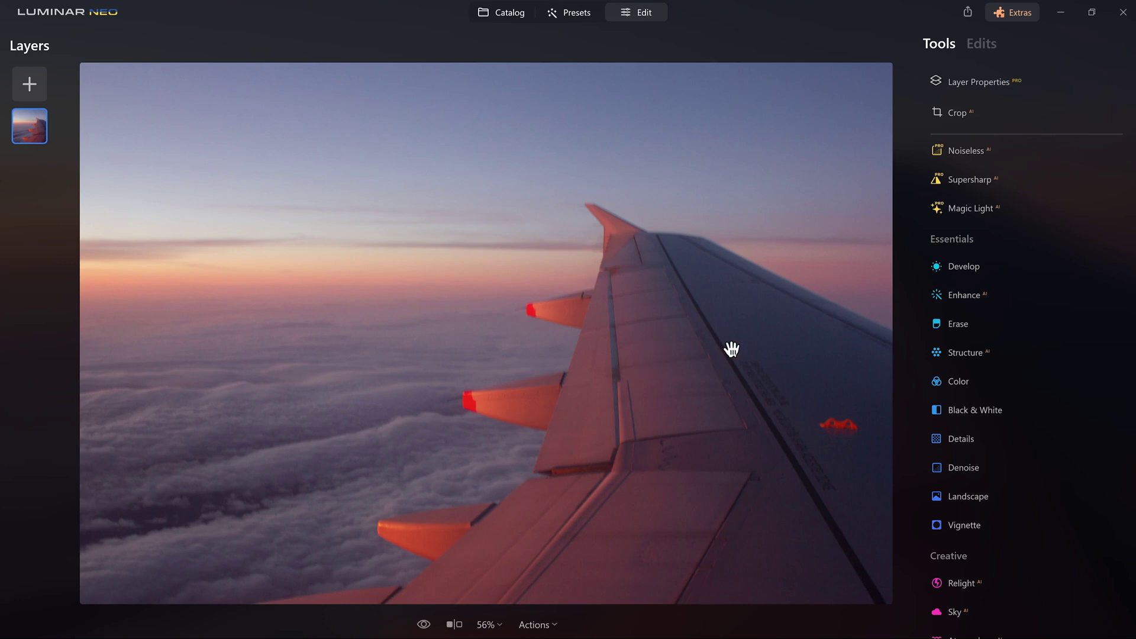
- Apply Supersharp AI with the Motion Blur type at High strength to the airplane wing photo
{"action": "scroll", "coordinate": [607, 329], "scroll_direction": "up", "scroll_amount": 2}
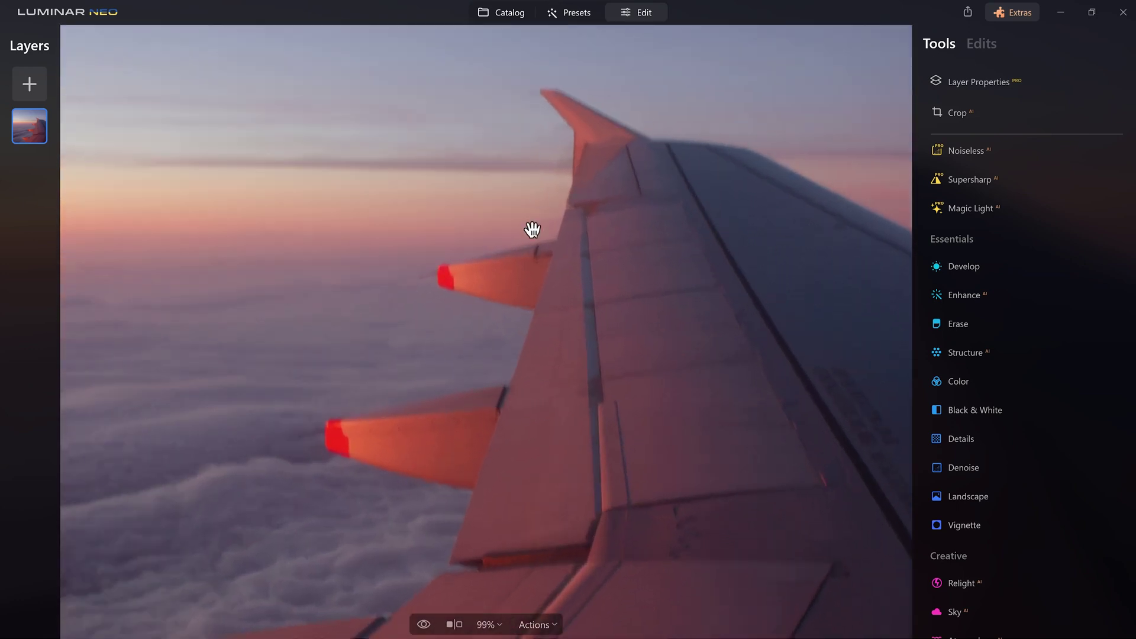
{"action": "scroll", "coordinate": [533, 368], "scroll_direction": "down", "scroll_amount": 2}
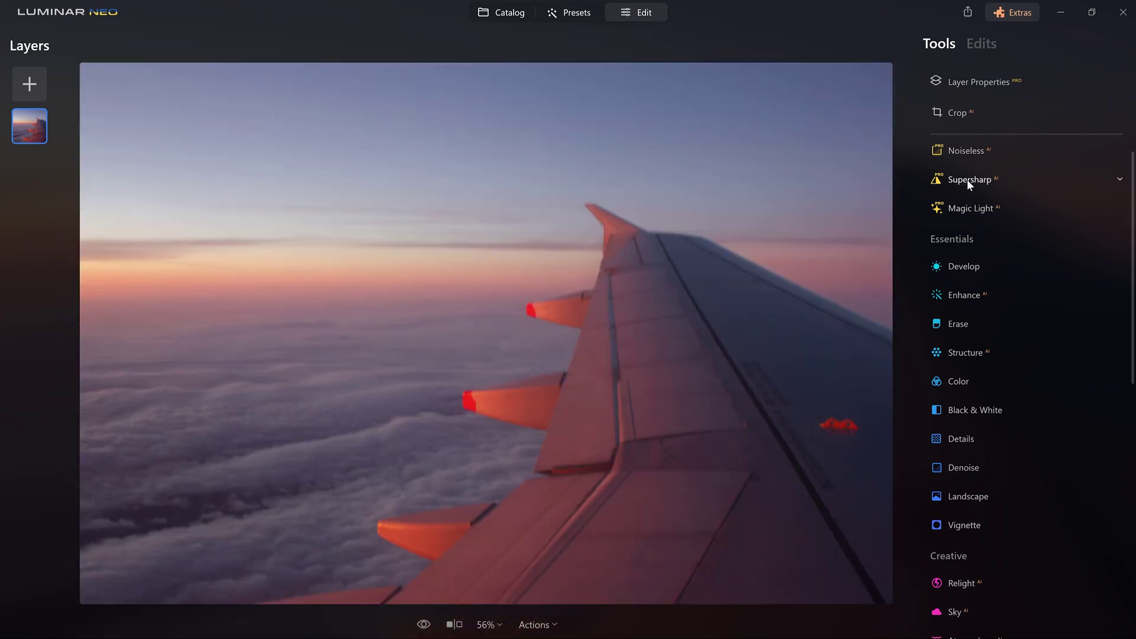
{"action": "left_click", "coordinate": [970, 179]}
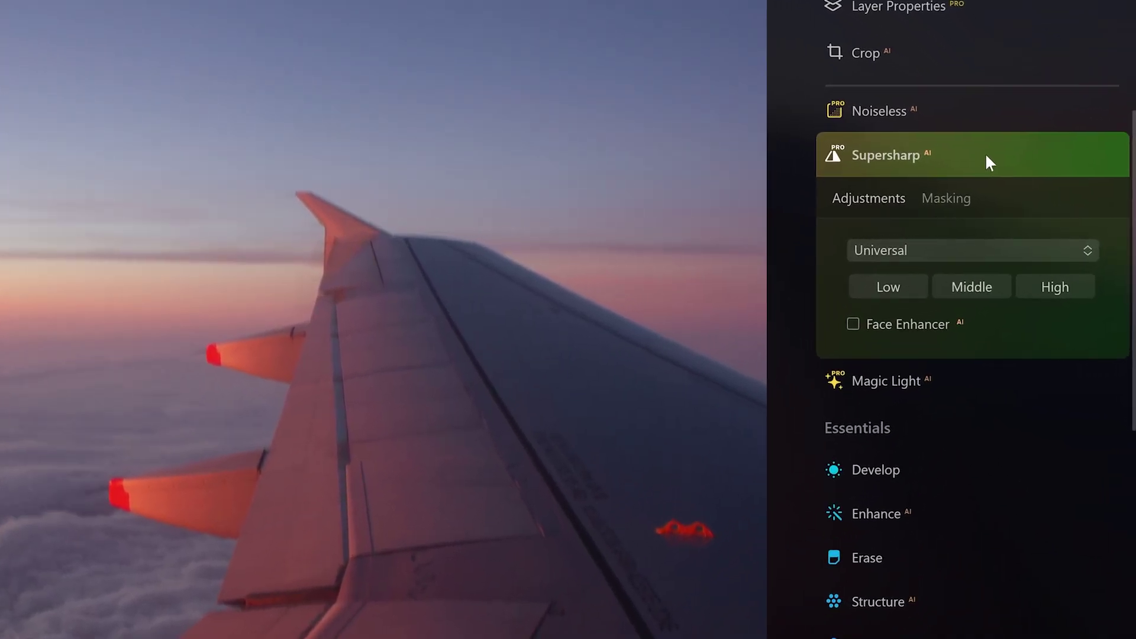
{"action": "left_click", "coordinate": [980, 252]}
{"action": "left_click", "coordinate": [940, 313]}
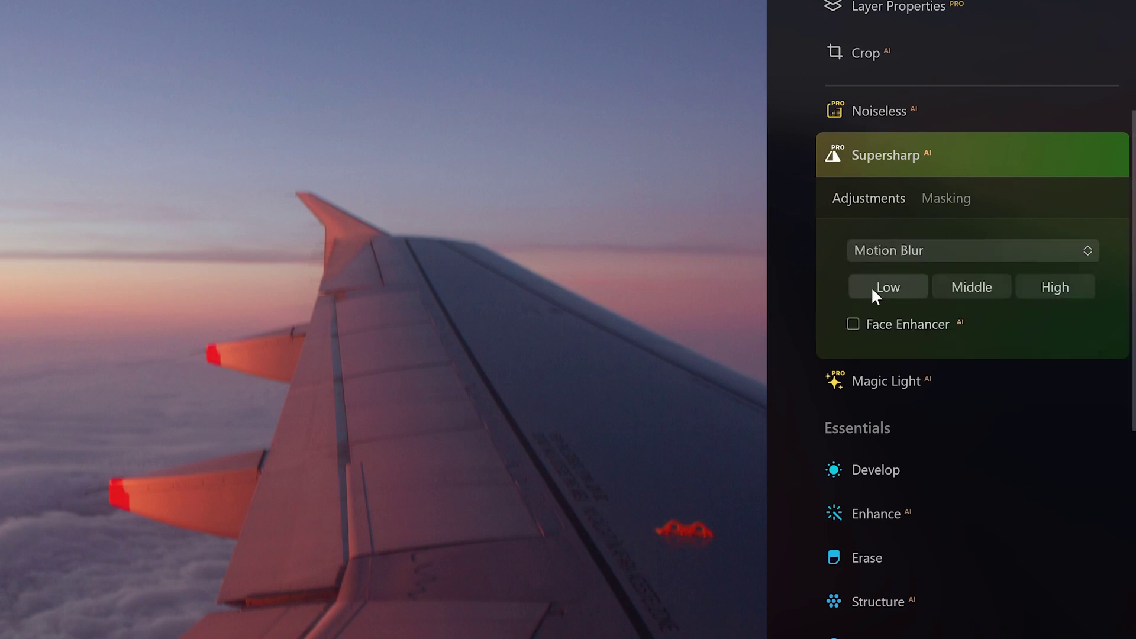
{"action": "left_click", "coordinate": [1049, 285]}
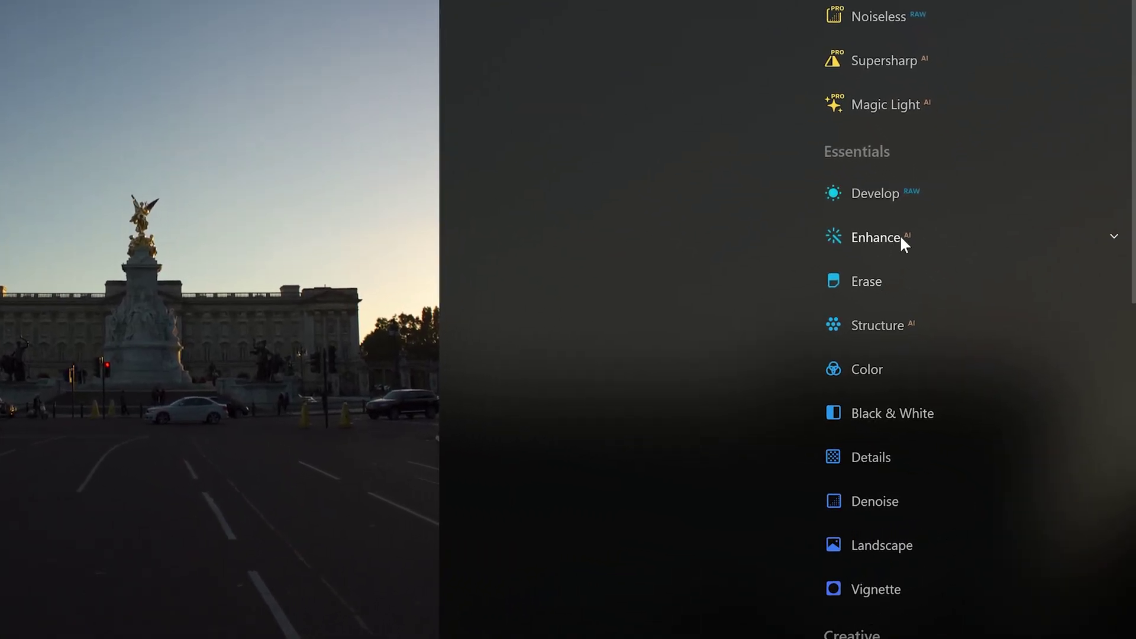
- Set Enhance AI Accent to 80 on the palace photo and turn the before/after compare off
{"action": "left_click", "coordinate": [899, 234]}
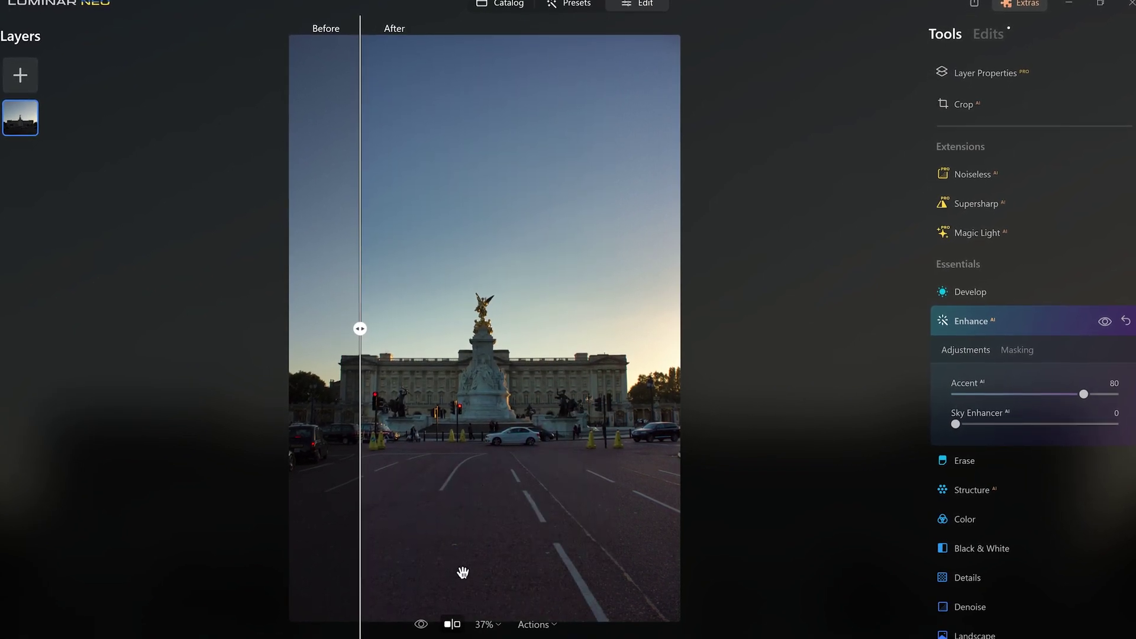
{"action": "left_click", "coordinate": [453, 624]}
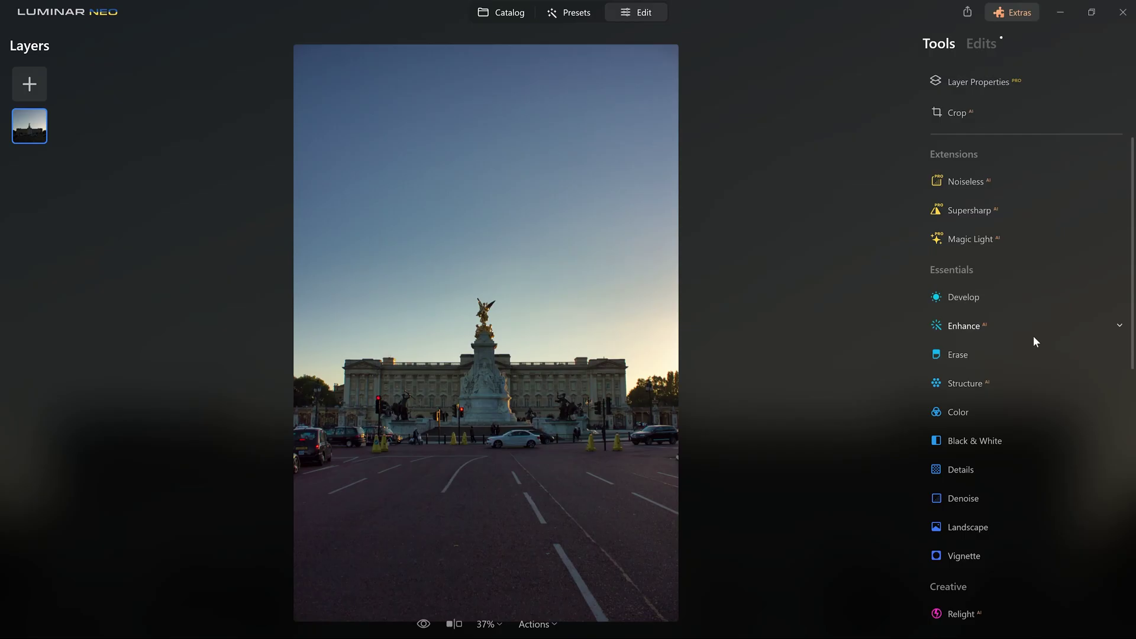
- In Sky AI's Sky Selection, swap in the Sunset Clouds 3 sky
{"action": "scroll", "coordinate": [1033, 335], "scroll_direction": "down", "scroll_amount": 5}
{"action": "scroll", "coordinate": [1032, 336], "scroll_direction": "up", "scroll_amount": 5}
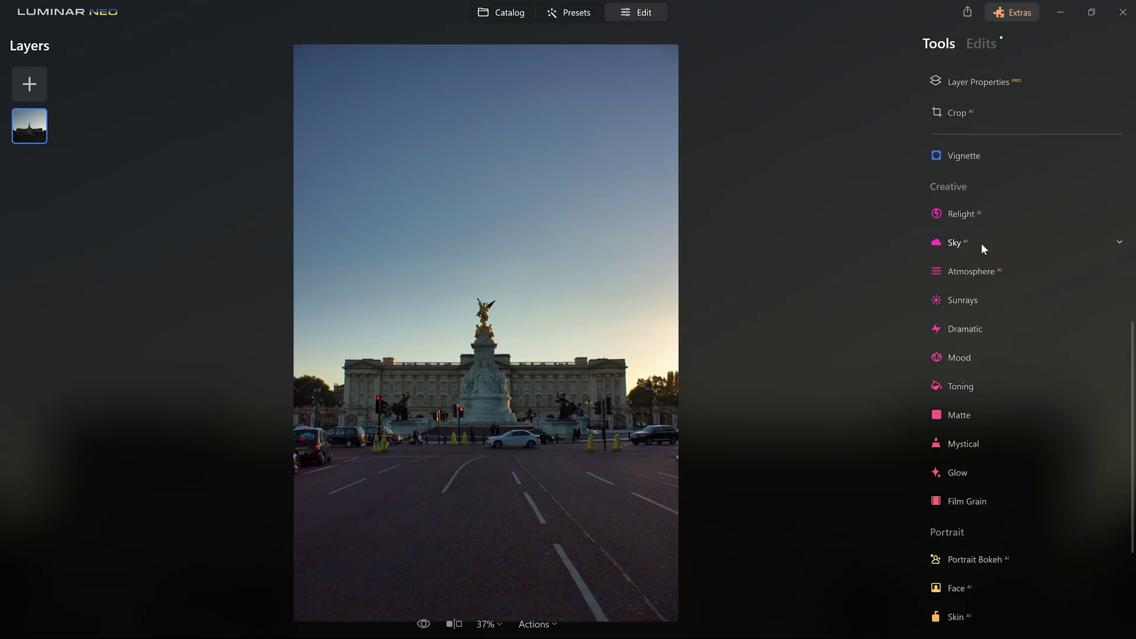
{"action": "left_click", "coordinate": [977, 242]}
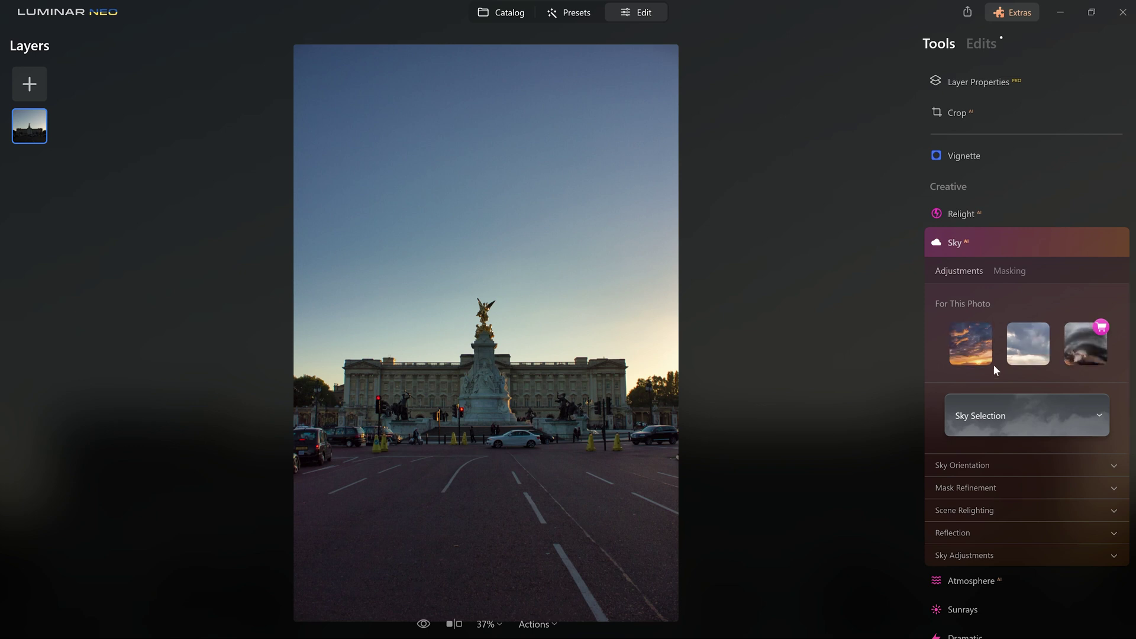
{"action": "left_click", "coordinate": [1090, 416]}
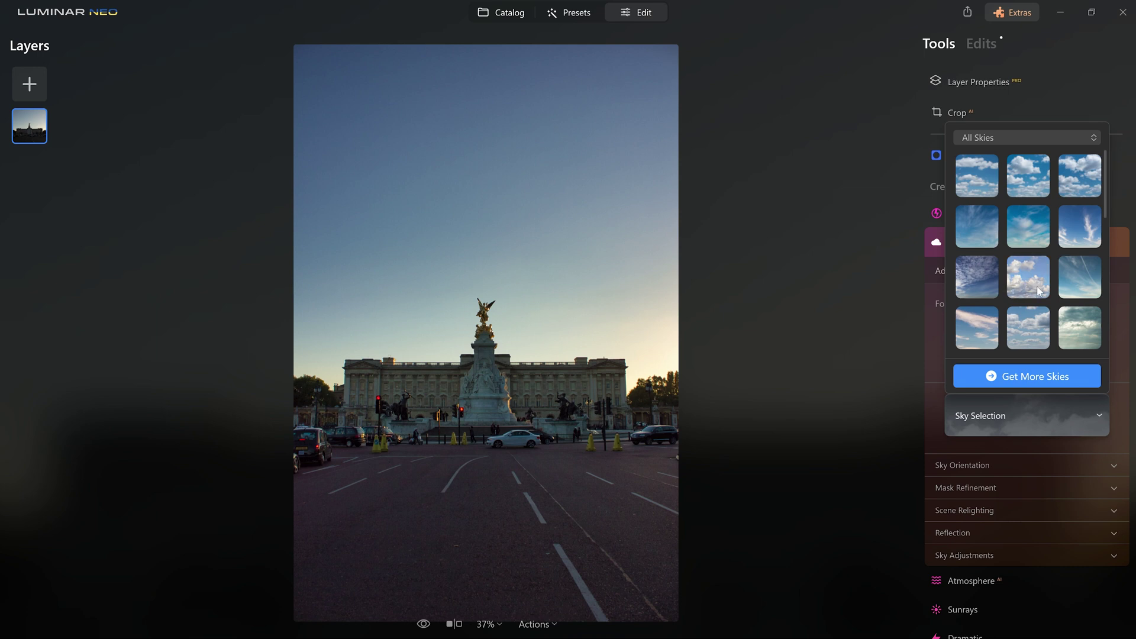
{"action": "left_click", "coordinate": [970, 344]}
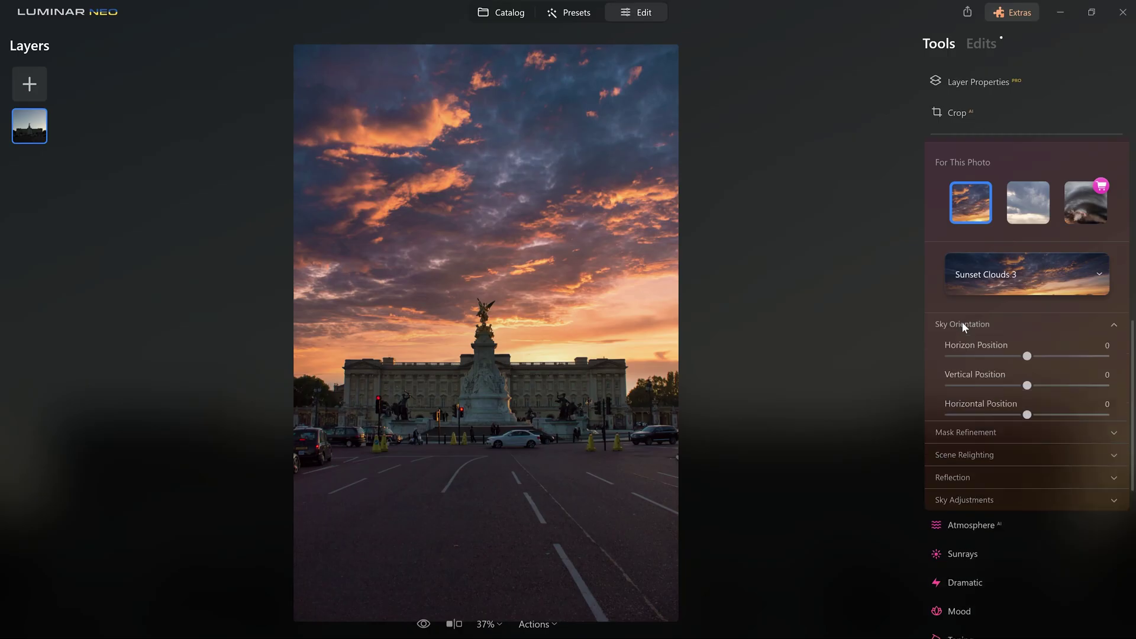
- Try shifting the replacement sky vertically and horizontally, then reset both orientation sliders to 0
{"action": "scroll", "coordinate": [948, 434], "scroll_direction": "up", "scroll_amount": 2}
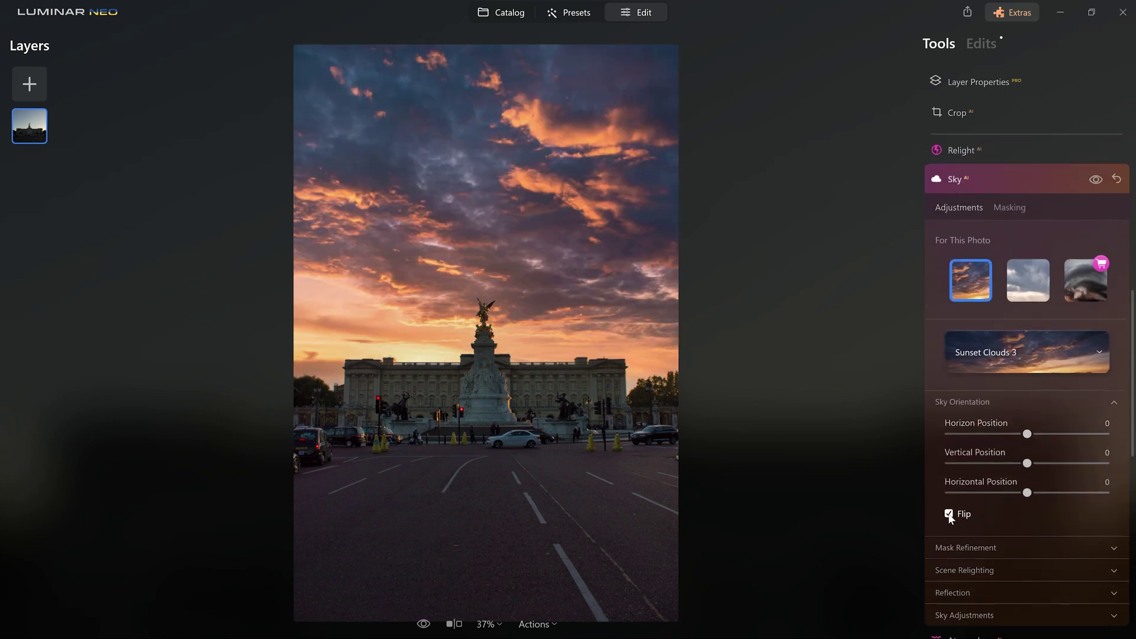
{"action": "left_click_drag", "start_coordinate": [1027, 434], "coordinate": [1059, 435]}
{"action": "double_click", "coordinate": [1059, 435]}
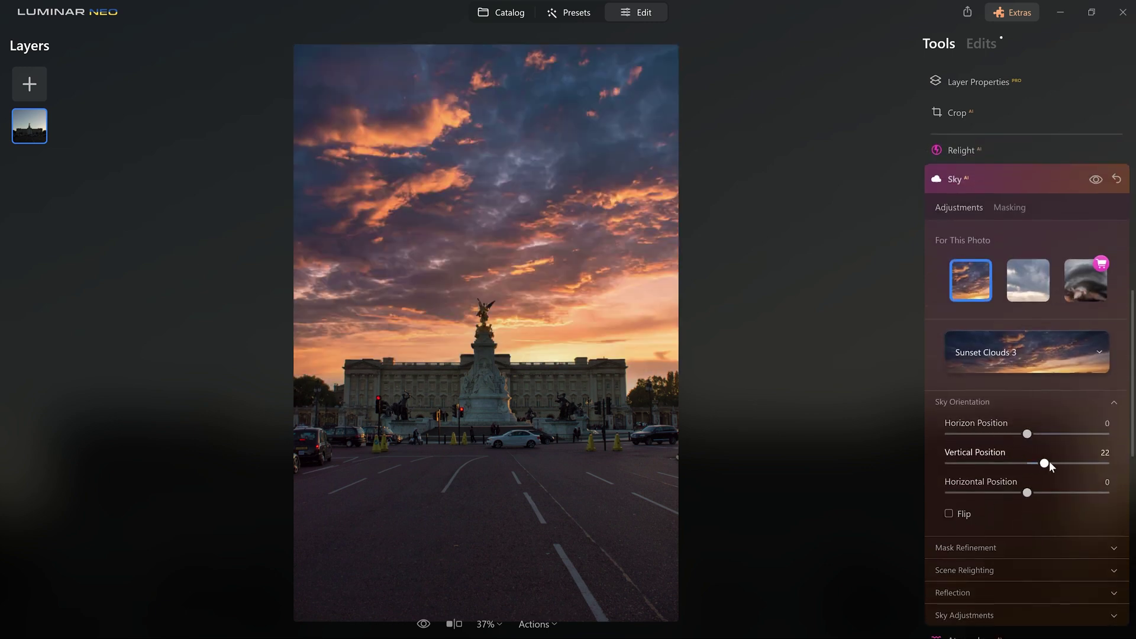
{"action": "left_click_drag", "start_coordinate": [1027, 492], "coordinate": [1003, 496]}
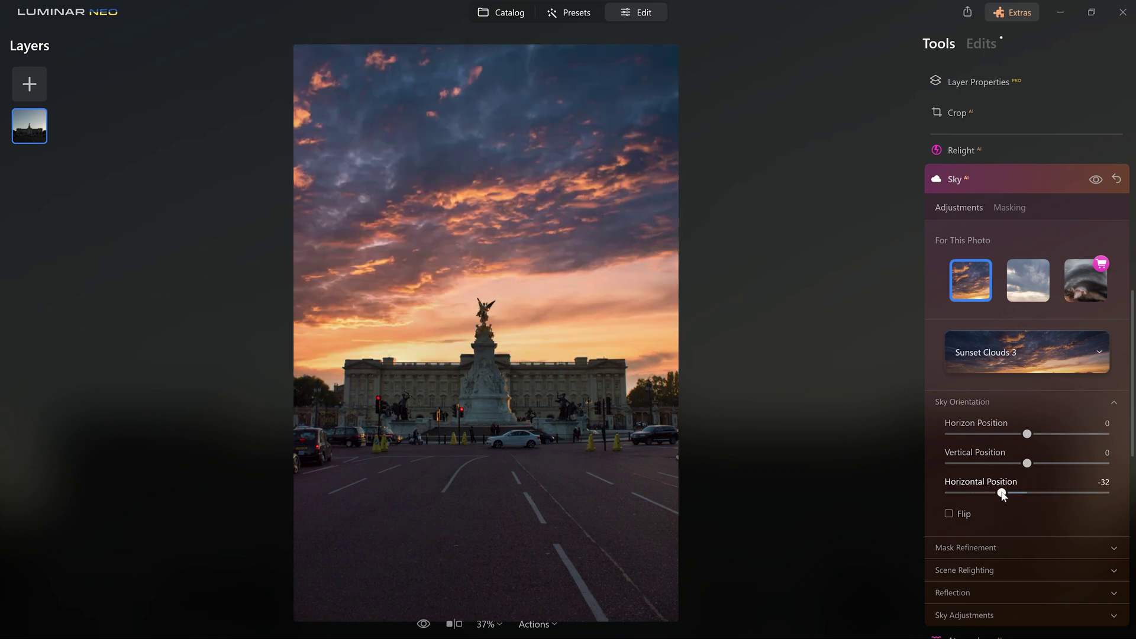
{"action": "double_click", "coordinate": [1002, 494]}
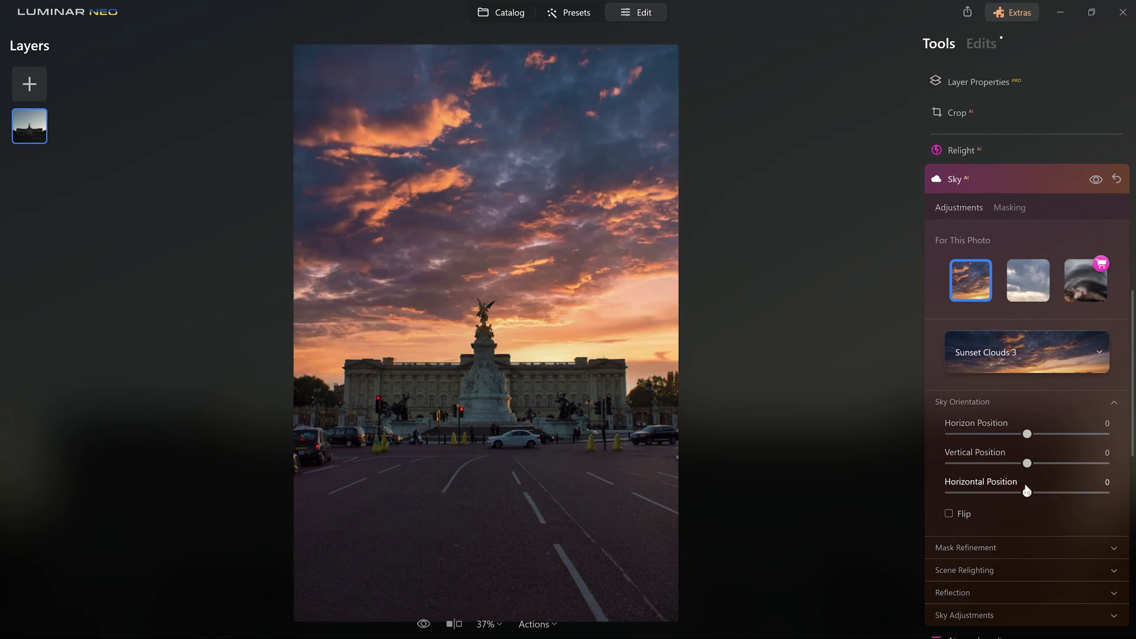
- Replace the sky with Sunset 1 from the Sunset category and compare against the original
{"action": "left_click", "coordinate": [1066, 363]}
{"action": "left_click", "coordinate": [1024, 75]}
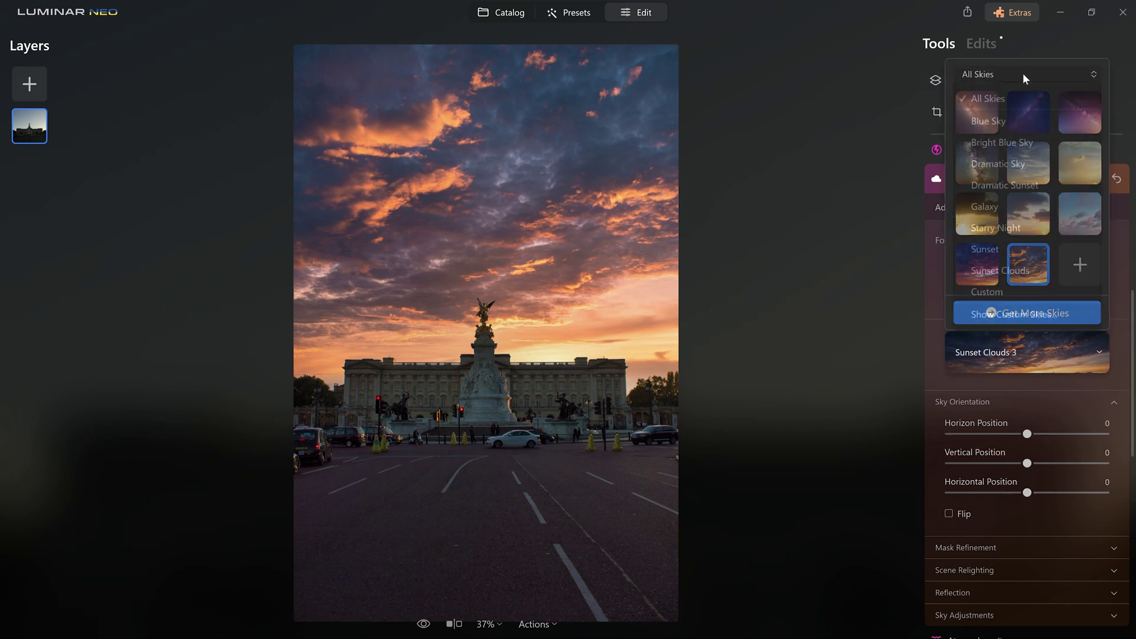
{"action": "left_click", "coordinate": [985, 248]}
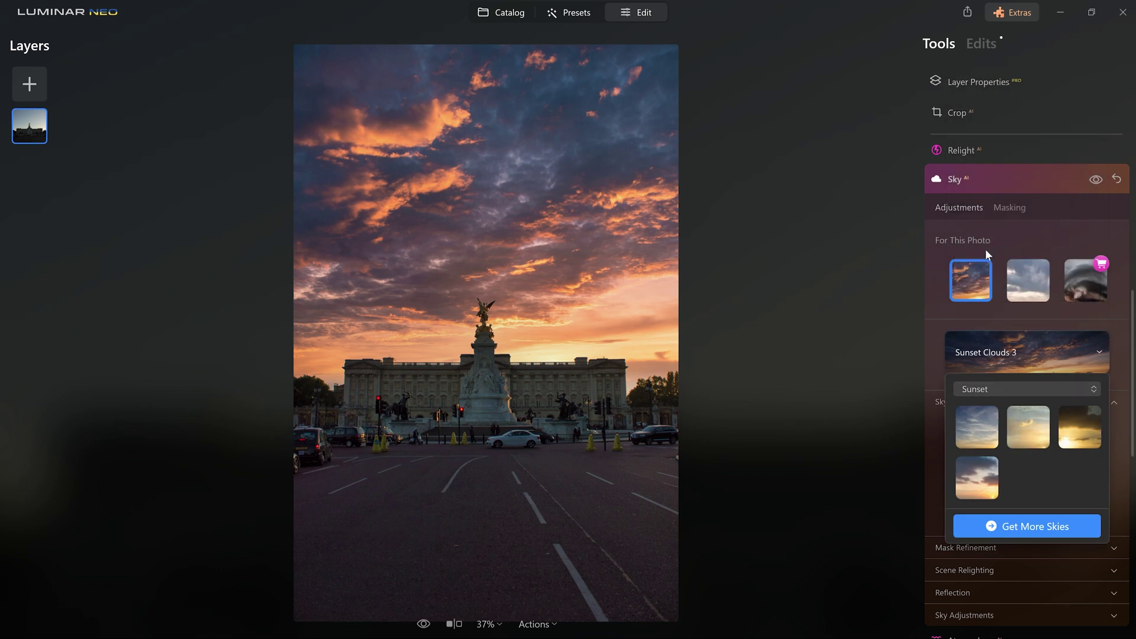
{"action": "left_click", "coordinate": [973, 434]}
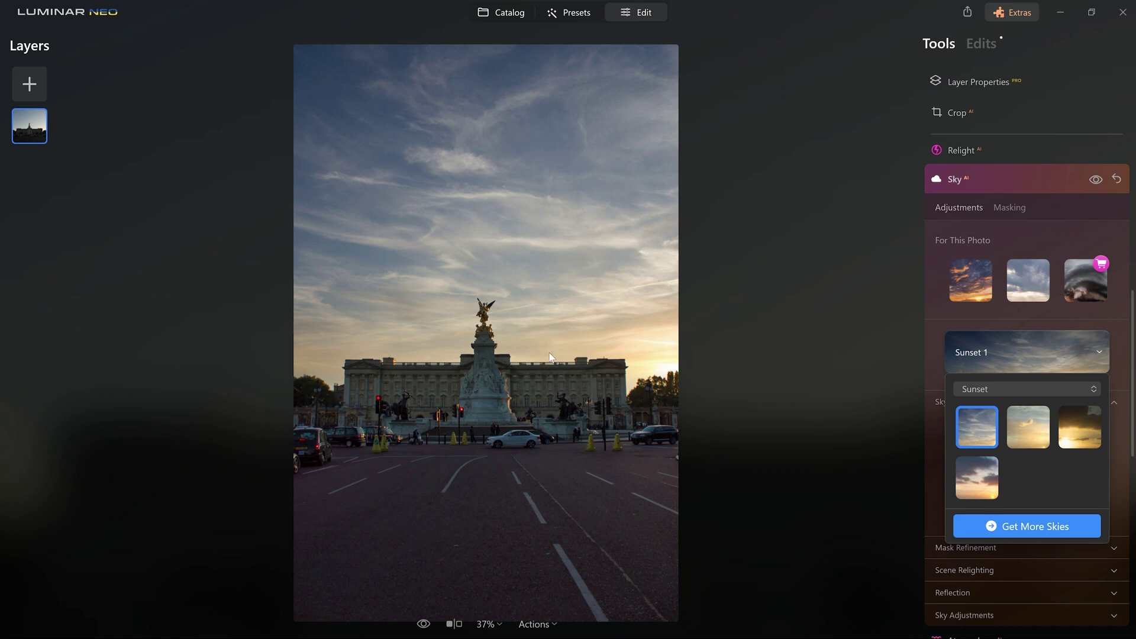
{"action": "left_click", "coordinate": [934, 435]}
{"action": "key", "text": "backslash"}
{"action": "key", "text": "backslash"}
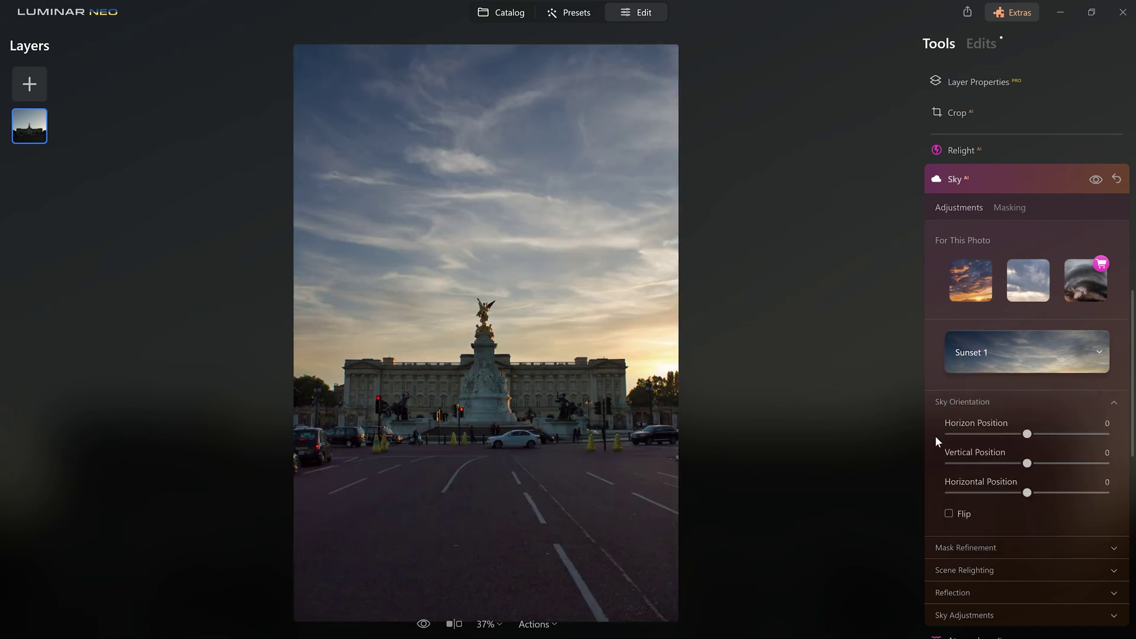
{"action": "key", "text": "backslash"}
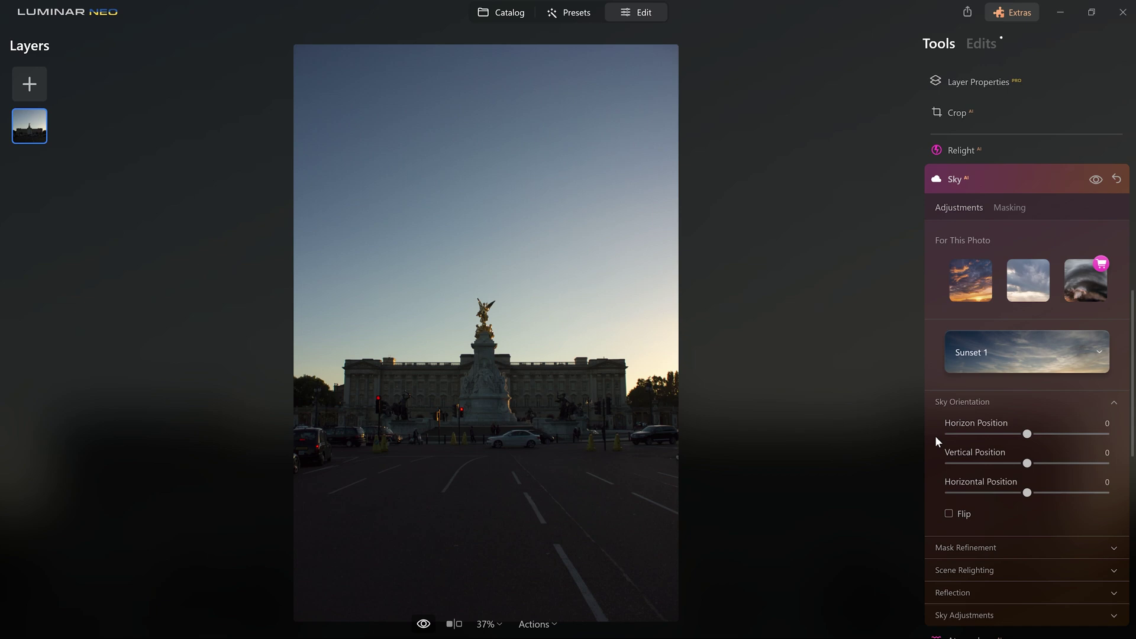
{"action": "key", "text": "backslash"}
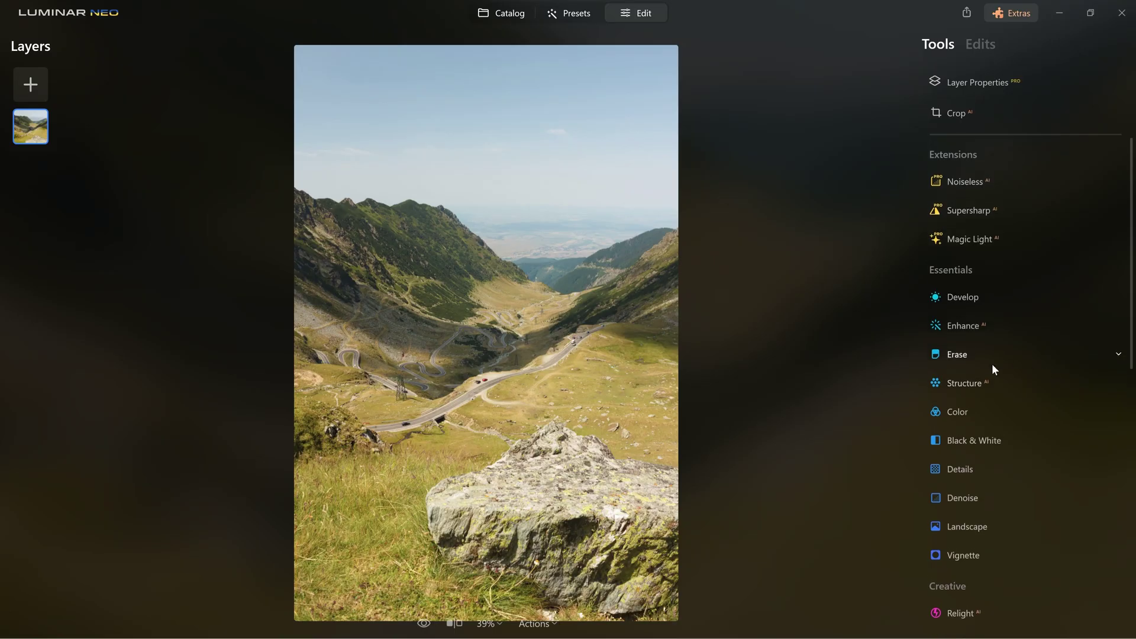
- Try high and negative Structure AI Amounts, then settle the Amount at about 51
{"action": "left_click", "coordinate": [964, 383]}
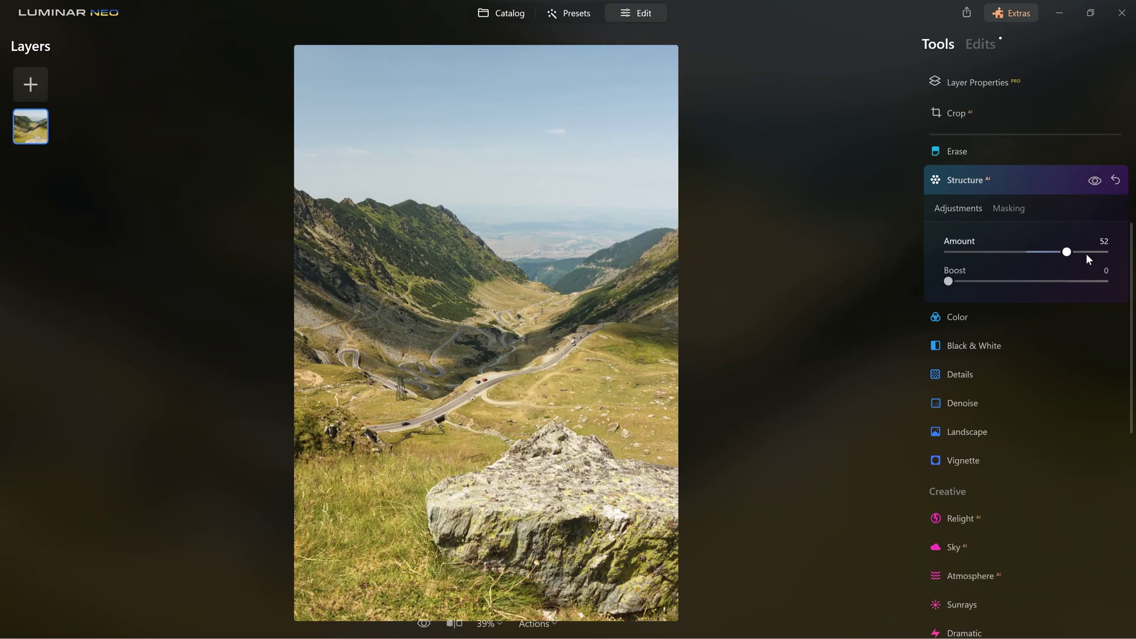
{"action": "left_click_drag", "start_coordinate": [1085, 254], "coordinate": [1099, 258]}
{"action": "left_click_drag", "start_coordinate": [1016, 252], "coordinate": [958, 252]}
{"action": "left_click_drag", "start_coordinate": [1066, 258], "coordinate": [1065, 258]}
- Set up a Brush mask for Structure in Erase mode with a larger brush size
{"action": "left_click", "coordinate": [1019, 210]}
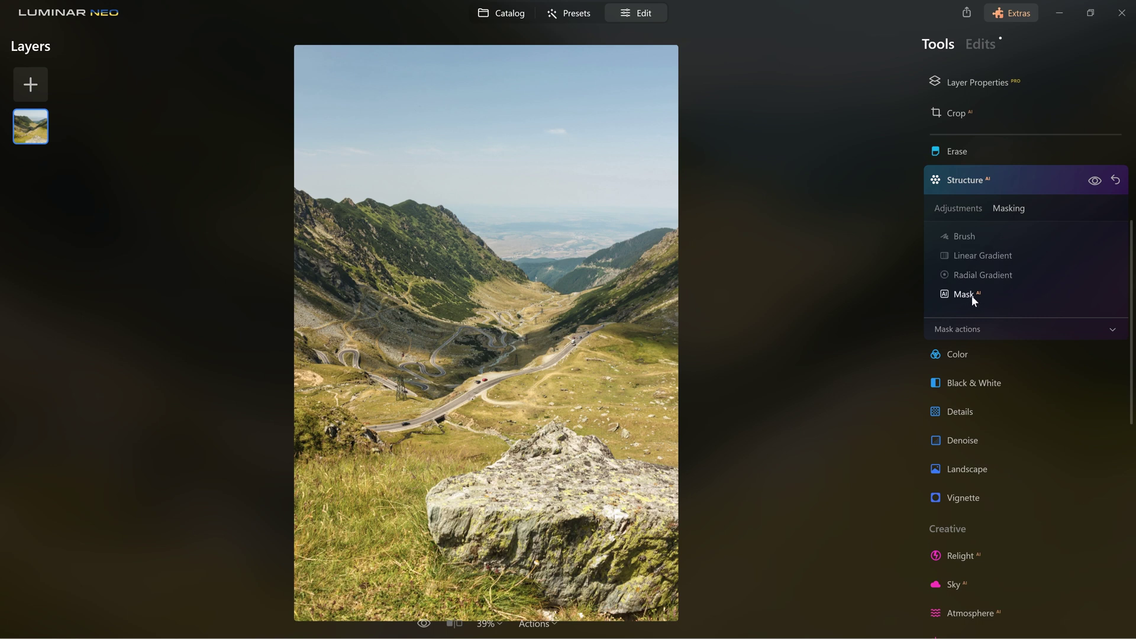
{"action": "left_click", "coordinate": [967, 236]}
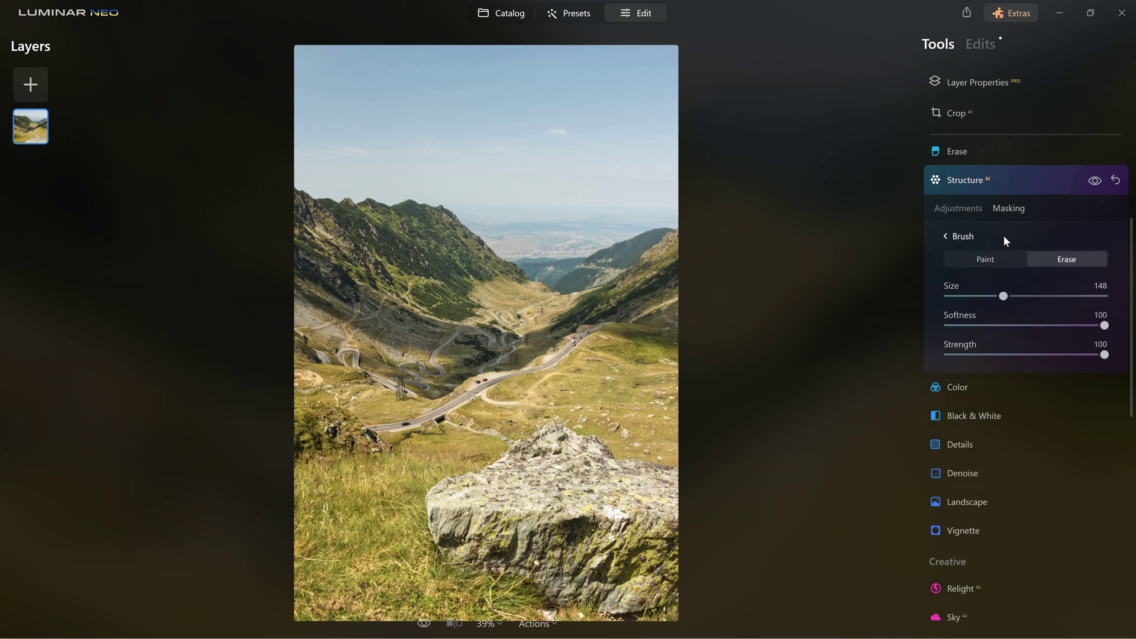
{"action": "left_click", "coordinate": [996, 260]}
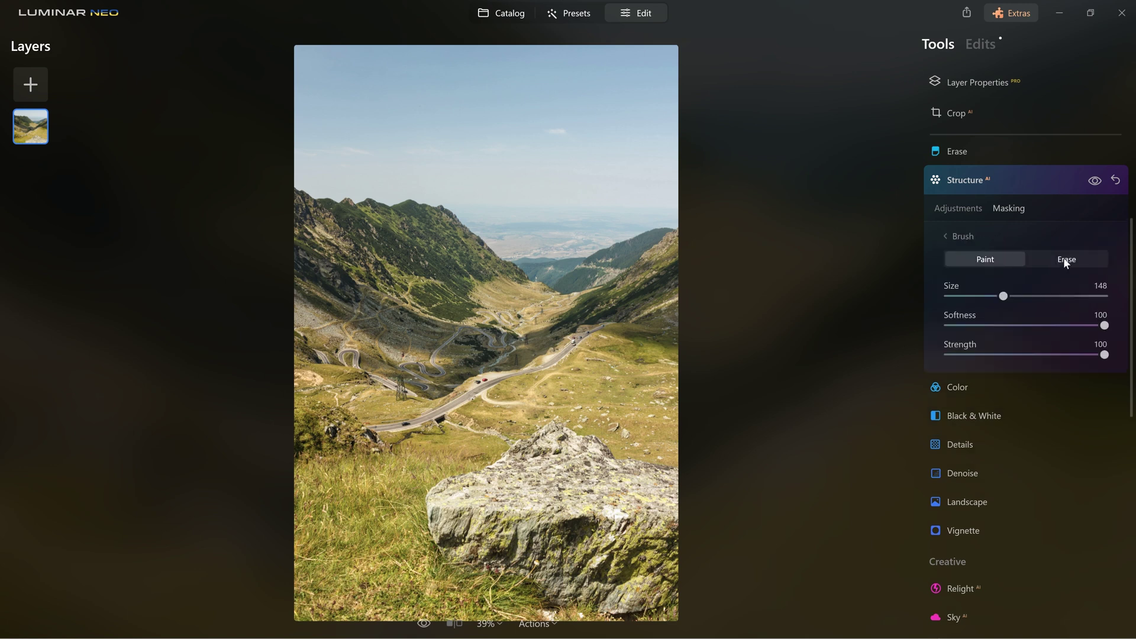
{"action": "left_click", "coordinate": [1065, 262]}
{"action": "left_click", "coordinate": [999, 261]}
{"action": "left_click", "coordinate": [1064, 260]}
{"action": "left_click_drag", "start_coordinate": [1004, 296], "coordinate": [1010, 296]}
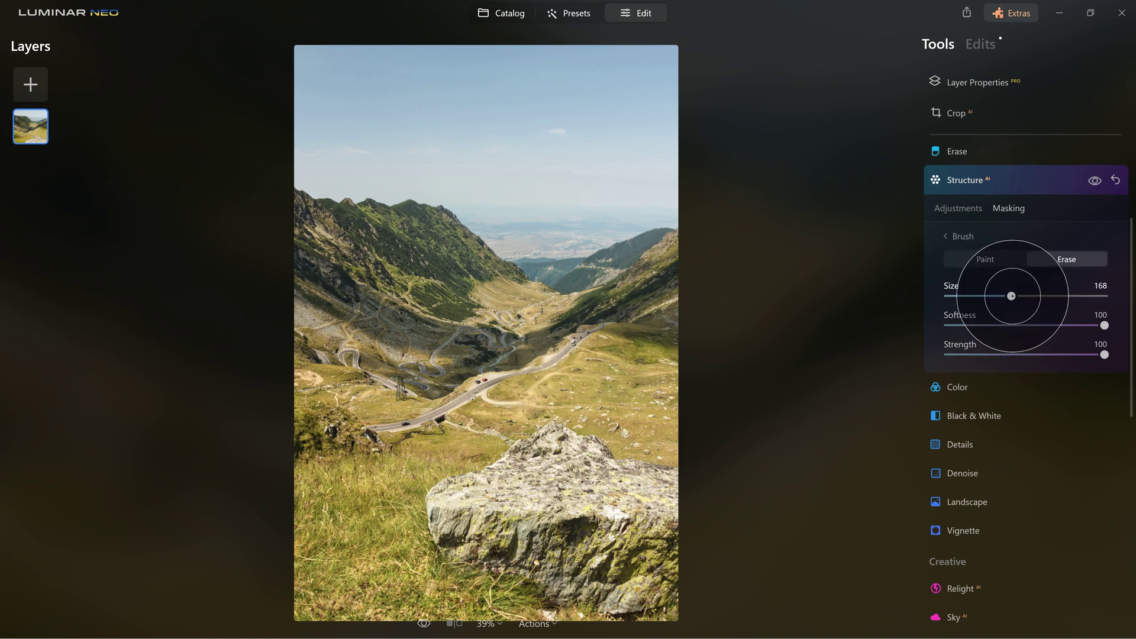
- Erase the Structure effect from the grass, rock and sky
{"action": "mouse_move", "coordinate": [484, 488]}
{"action": "left_mouse_down"}
{"action": "mouse_move", "coordinate": [272, 421]}
{"action": "mouse_move", "coordinate": [680, 538]}
{"action": "mouse_move", "coordinate": [540, 608]}
{"action": "mouse_move", "coordinate": [674, 533]}
{"action": "left_mouse_up"}
{"action": "mouse_move", "coordinate": [810, 262]}
{"action": "left_mouse_down"}
{"action": "mouse_move", "coordinate": [314, 76]}
{"action": "mouse_move", "coordinate": [310, 139]}
{"action": "mouse_move", "coordinate": [538, 218]}
{"action": "mouse_move", "coordinate": [585, 103]}
{"action": "left_mouse_up"}
{"action": "left_click", "coordinate": [985, 259]}
{"action": "key", "text": "bracketleft"}
{"action": "key", "text": "bracketleft"}
{"action": "key", "text": "bracketleft"}
{"action": "key", "text": "bracketleft"}
{"action": "key", "text": "bracketleft"}
{"action": "key", "text": "bracketleft"}
{"action": "key", "text": "bracketleft"}
{"action": "key", "text": "bracketleft"}
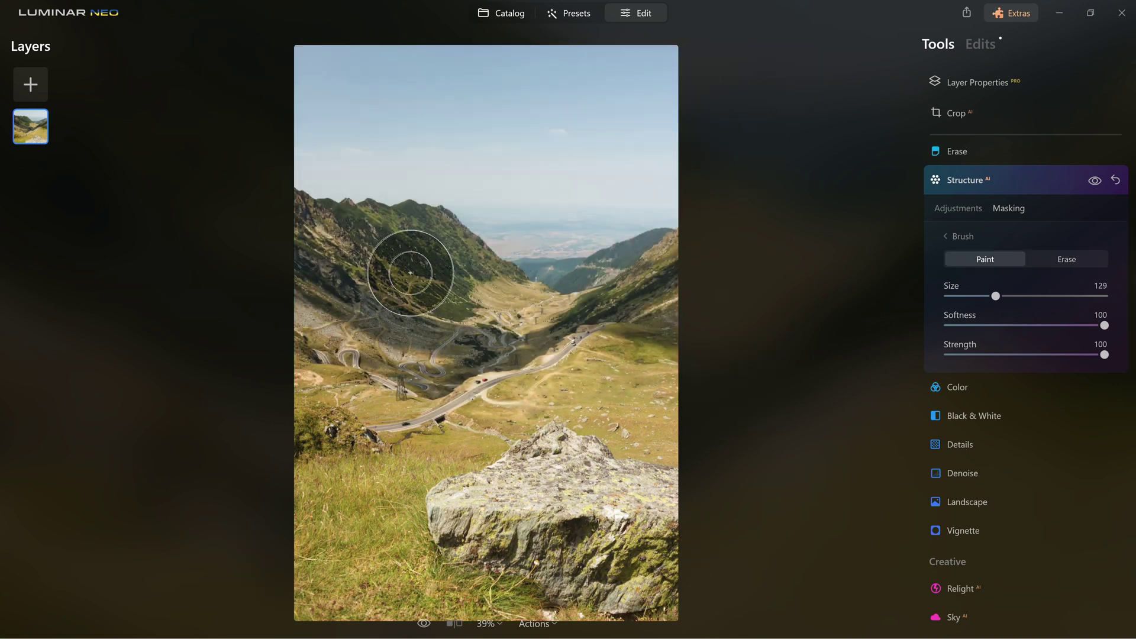
{"action": "scroll", "coordinate": [707, 332], "scroll_direction": "up", "scroll_amount": 2}
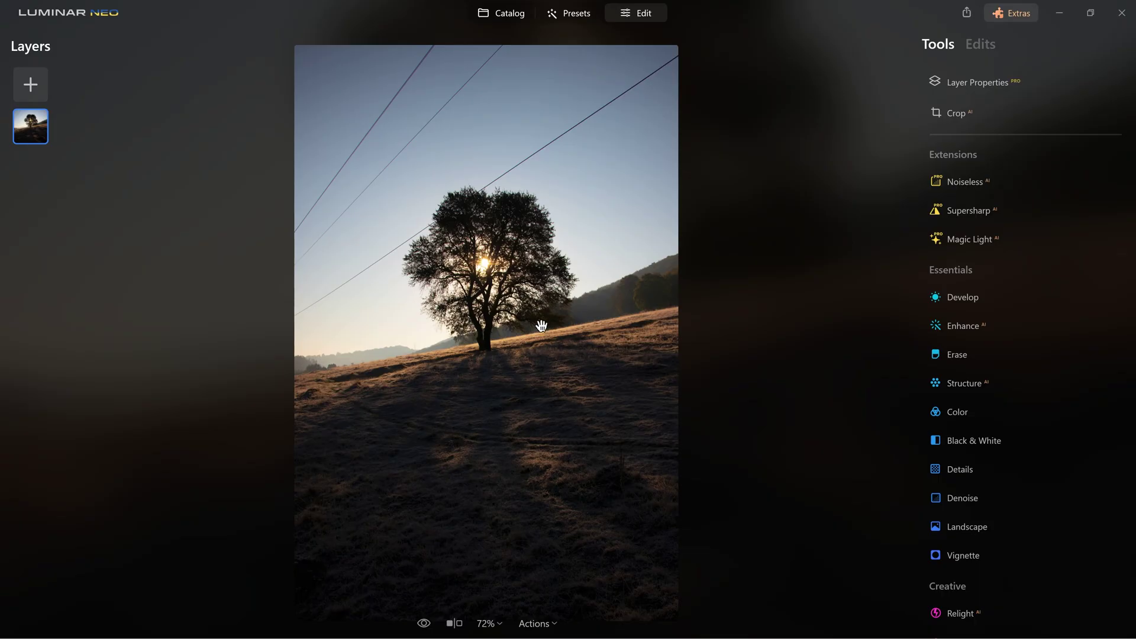
- Use the Erase tool's Remove Powerlines to clear the lines from the tree photo's sky
{"action": "left_click", "coordinate": [958, 355]}
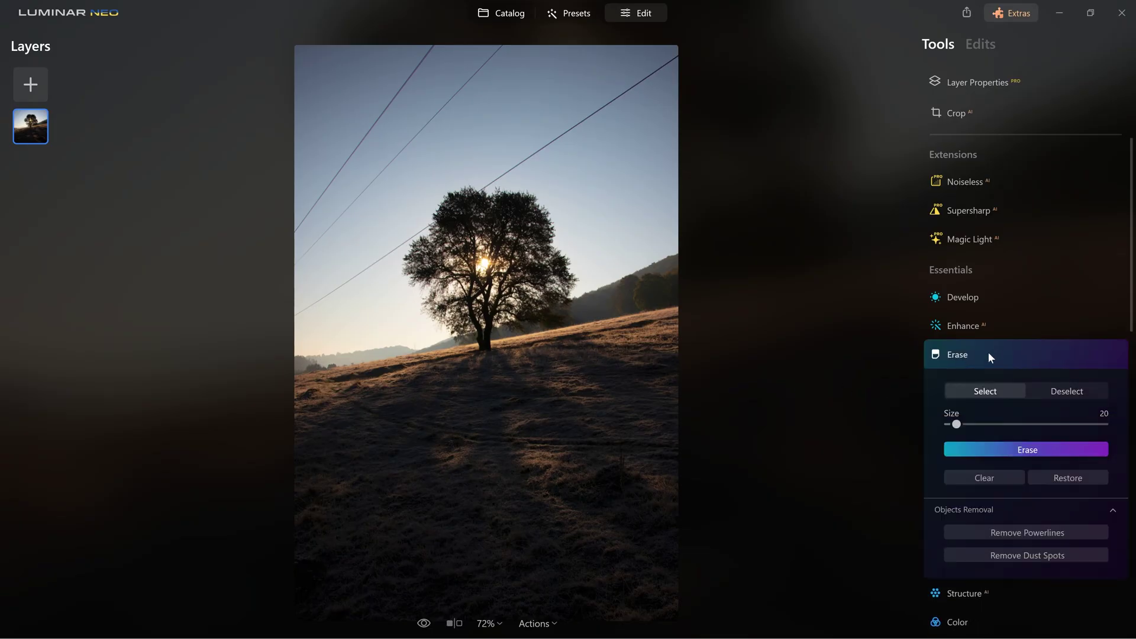
{"action": "left_click", "coordinate": [1022, 532]}
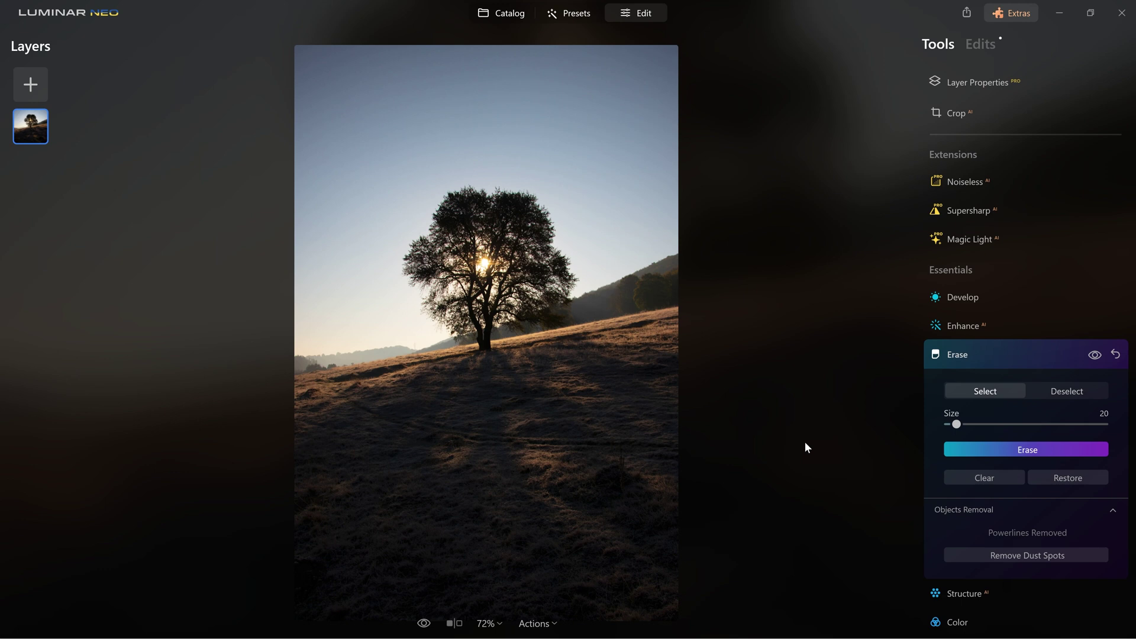
{"action": "scroll", "coordinate": [1061, 414], "scroll_direction": "down", "scroll_amount": 12}
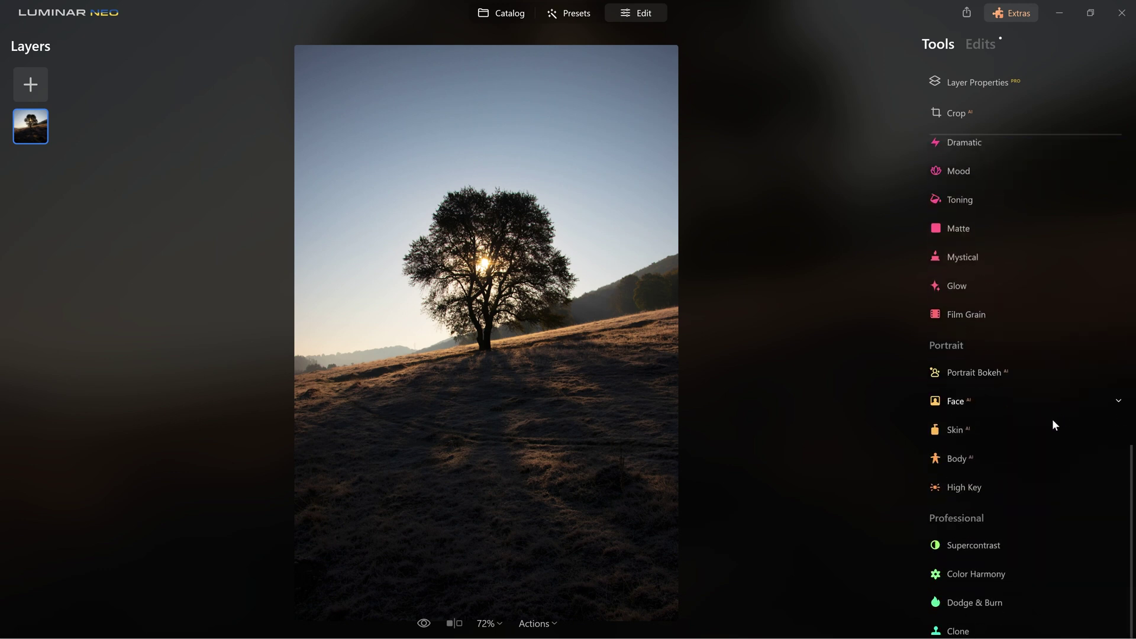
- Raise the Glow Amount to soften the tree photo
{"action": "left_click", "coordinate": [959, 287]}
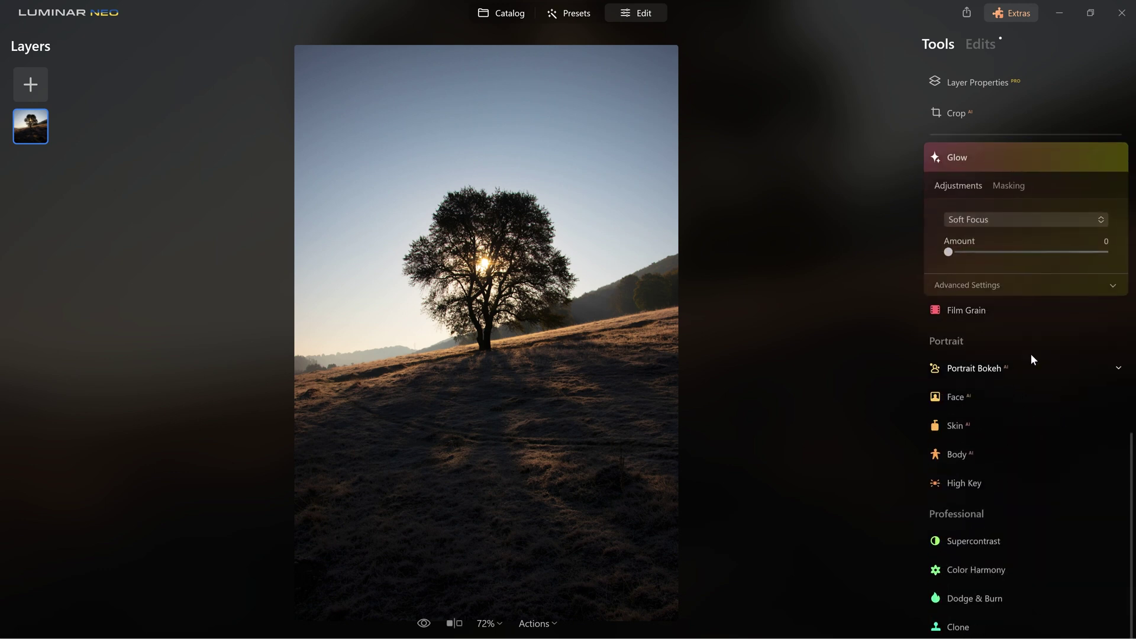
{"action": "left_click_drag", "start_coordinate": [948, 251], "coordinate": [985, 256]}
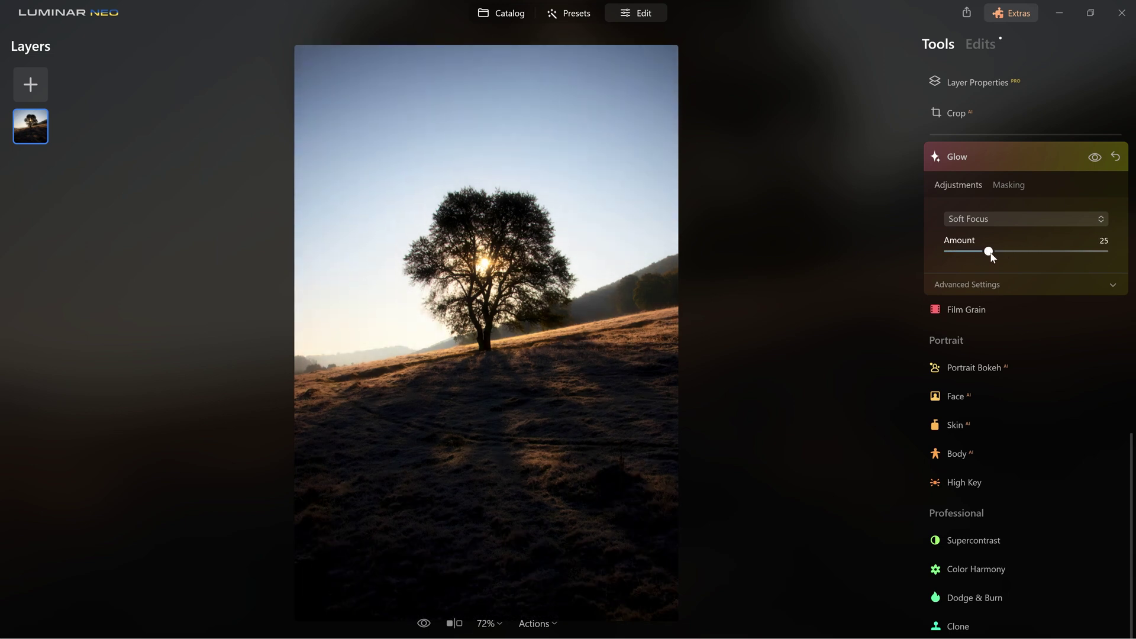
{"action": "scroll", "coordinate": [1021, 384], "scroll_direction": "up", "scroll_amount": 10}
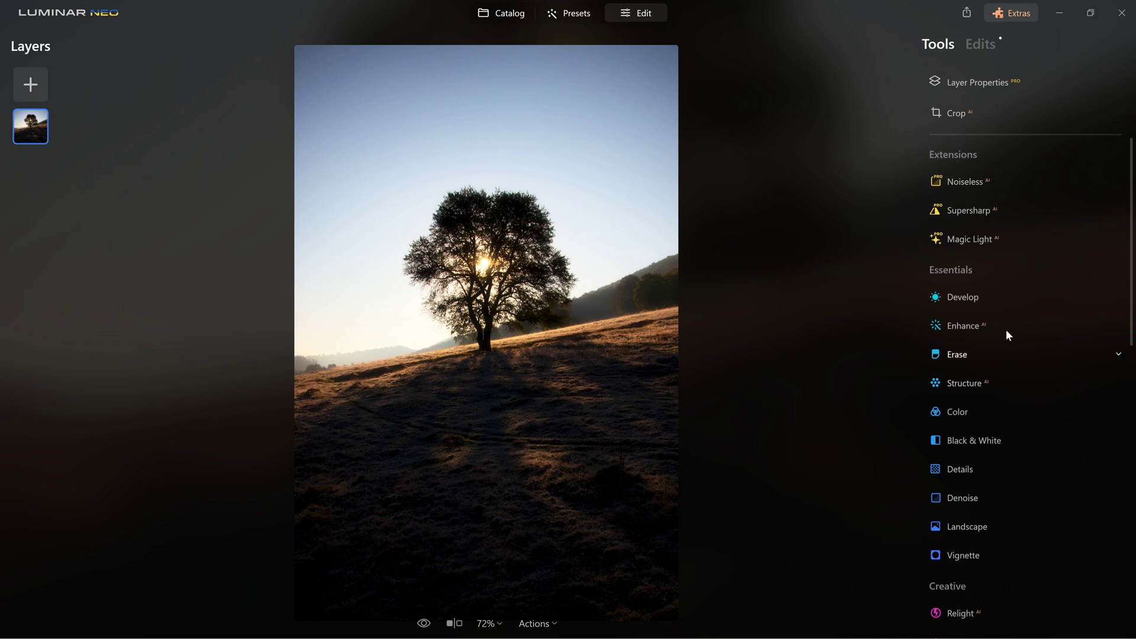
- Set Magic Light Intensity to 78, Size to 62 and Glow to 62
{"action": "left_click", "coordinate": [971, 242]}
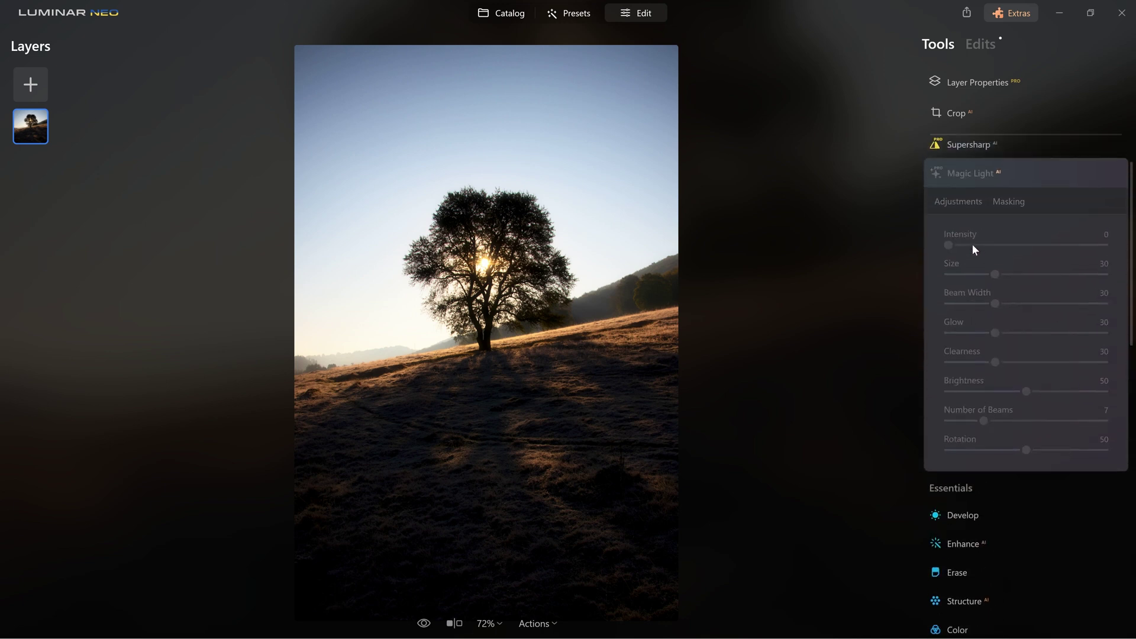
{"action": "mouse_move", "coordinate": [951, 253]}
{"action": "left_mouse_down"}
{"action": "mouse_move", "coordinate": [1108, 251]}
{"action": "mouse_move", "coordinate": [963, 252]}
{"action": "left_mouse_up"}
{"action": "left_click_drag", "start_coordinate": [1041, 253], "coordinate": [1123, 257]}
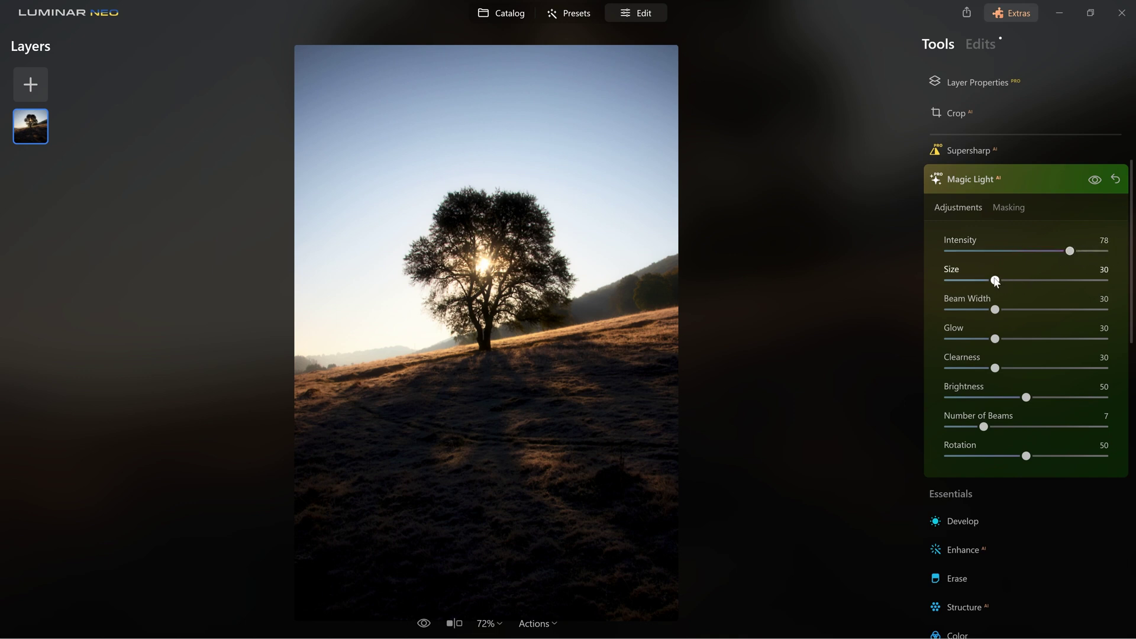
{"action": "left_click_drag", "start_coordinate": [995, 282], "coordinate": [1046, 280]}
{"action": "left_click_drag", "start_coordinate": [995, 309], "coordinate": [1045, 338]}
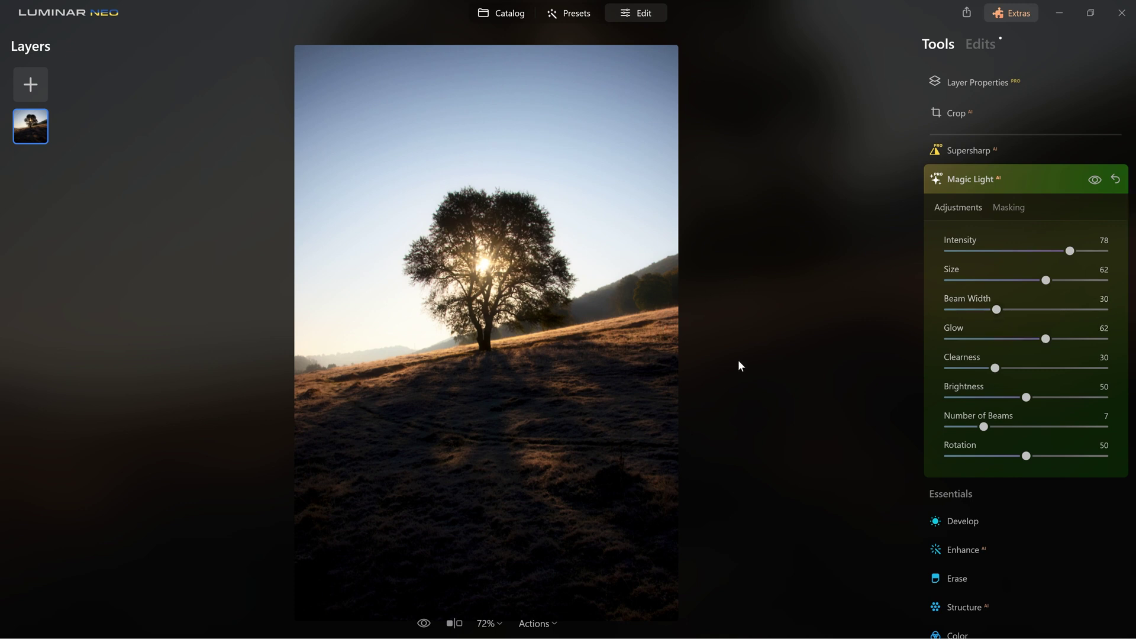
- Toggle between the edited and original tree photo to compare
{"action": "key", "text": "backslash"}
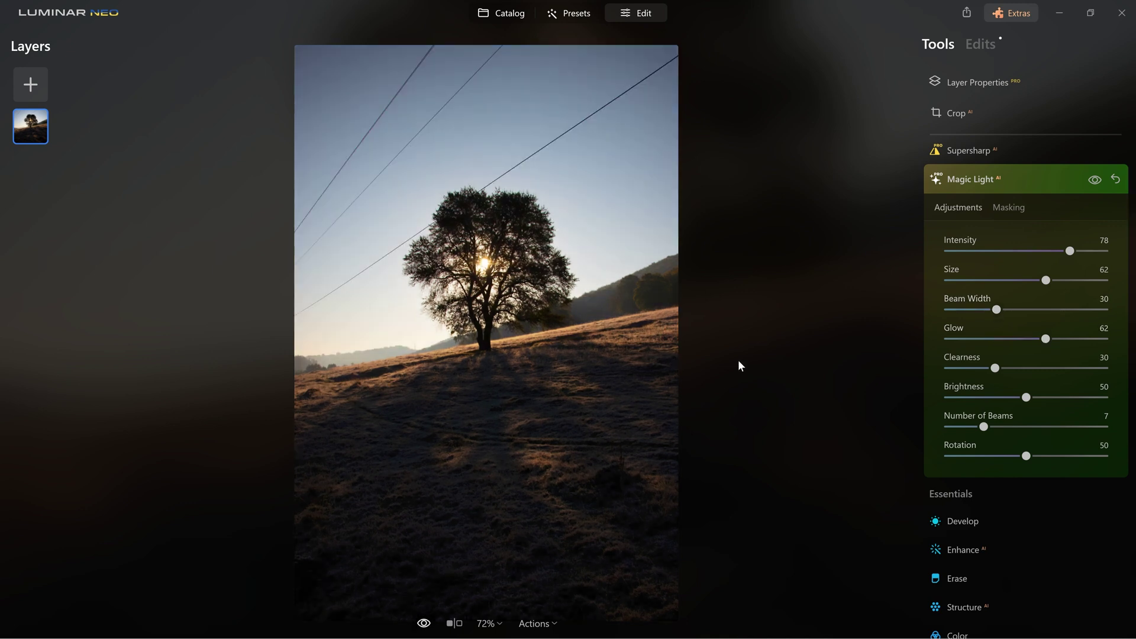
{"action": "key", "text": "backslash"}
{"action": "key", "text": "backslash"}
{"action": "key", "text": "backslash"}
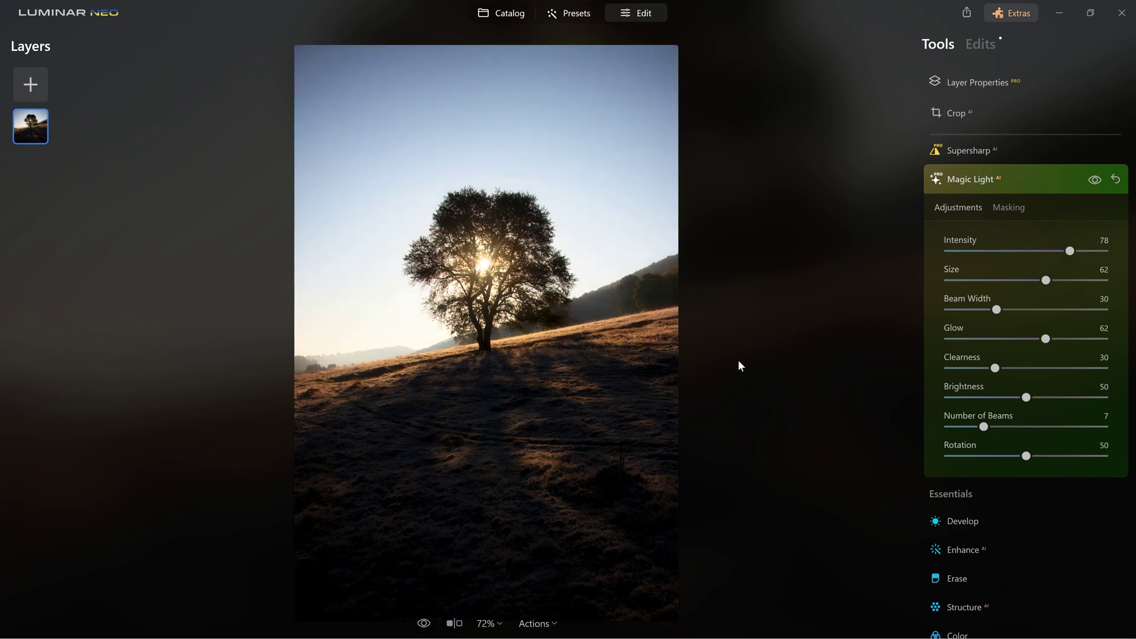
{"action": "key", "text": "backslash"}
{"action": "key", "text": "backslash"}
{"action": "key", "text": "backslash"}
{"action": "key", "text": "backslash"}
{"action": "key", "text": "backslash"}
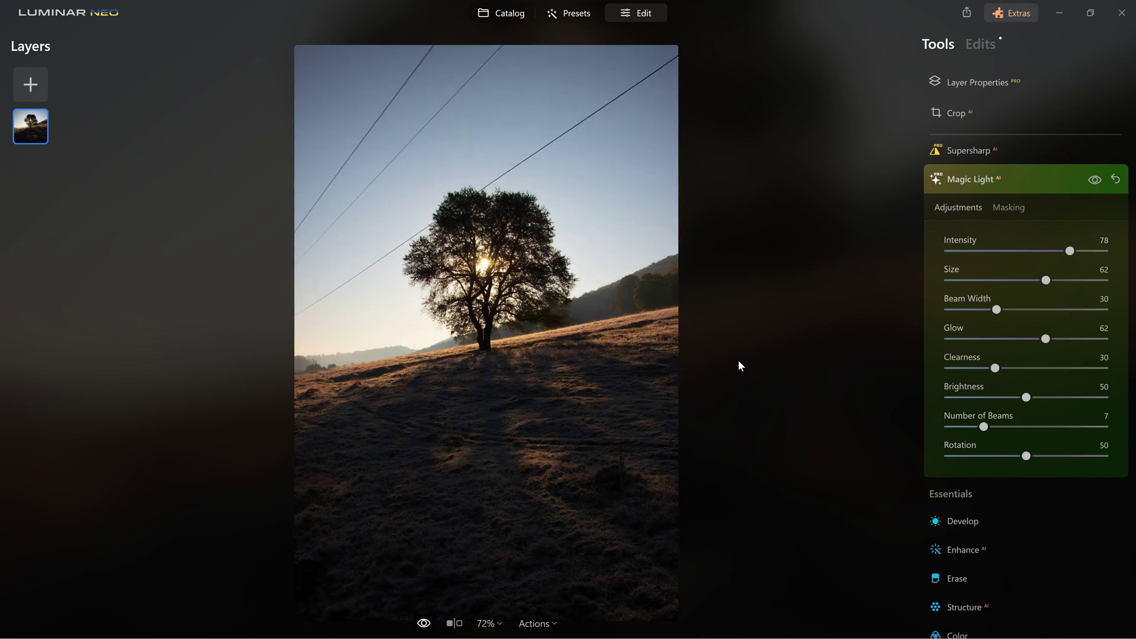
{"action": "key", "text": "backslash"}
- In the Edits tab, expand and collapse Magic Light and Glow to review their settings
{"action": "left_click", "coordinate": [981, 45]}
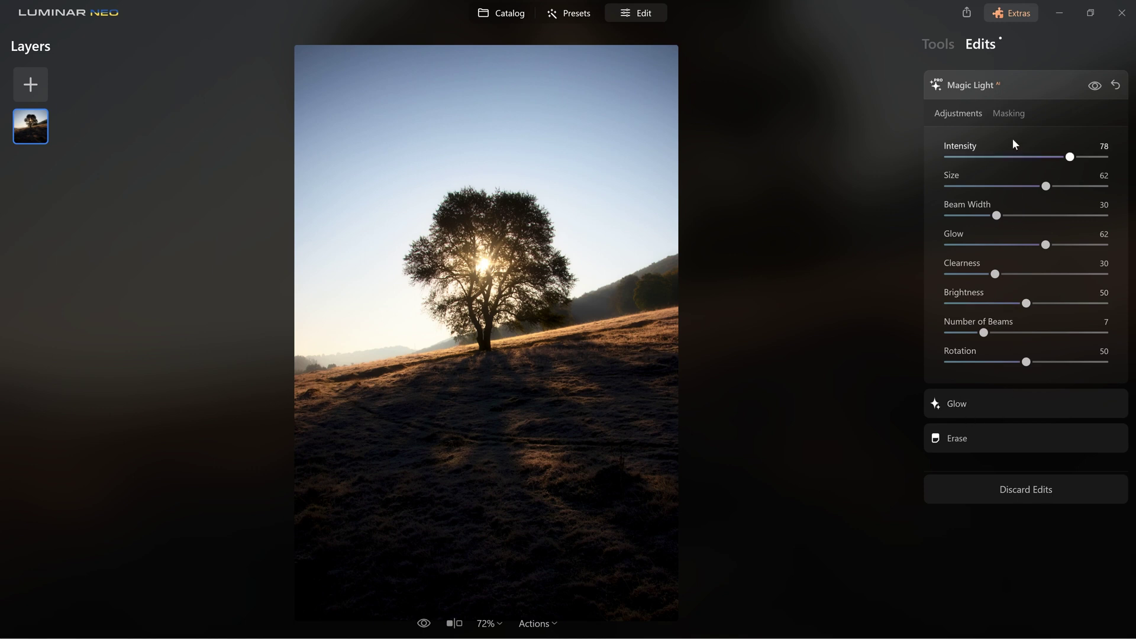
{"action": "left_click", "coordinate": [1019, 87]}
{"action": "left_click", "coordinate": [1017, 116]}
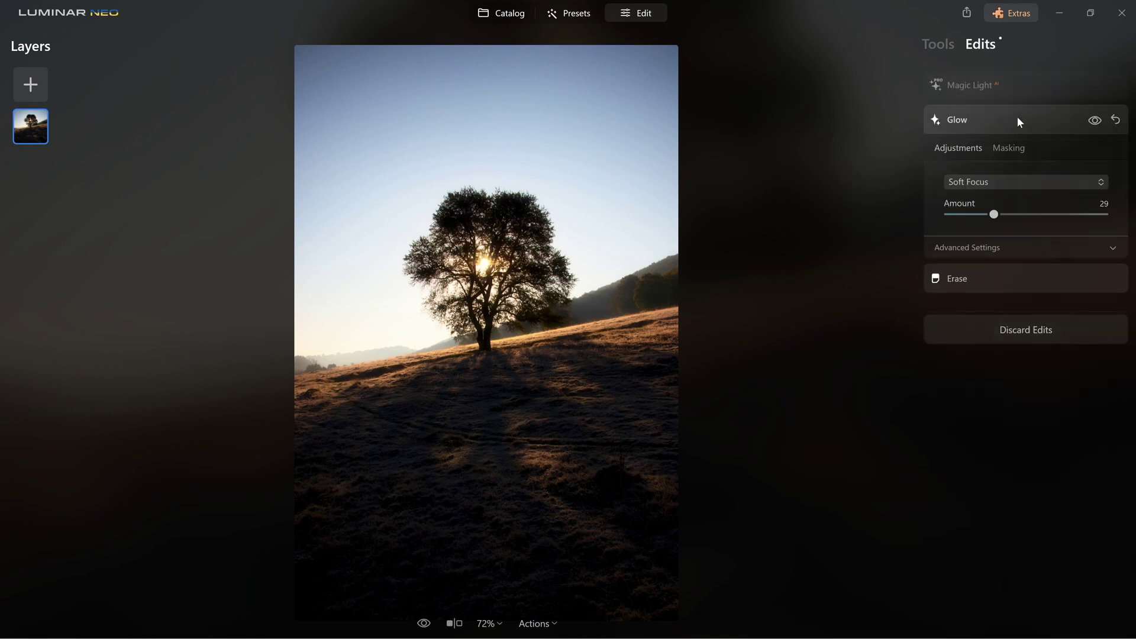
{"action": "left_click", "coordinate": [1024, 84]}
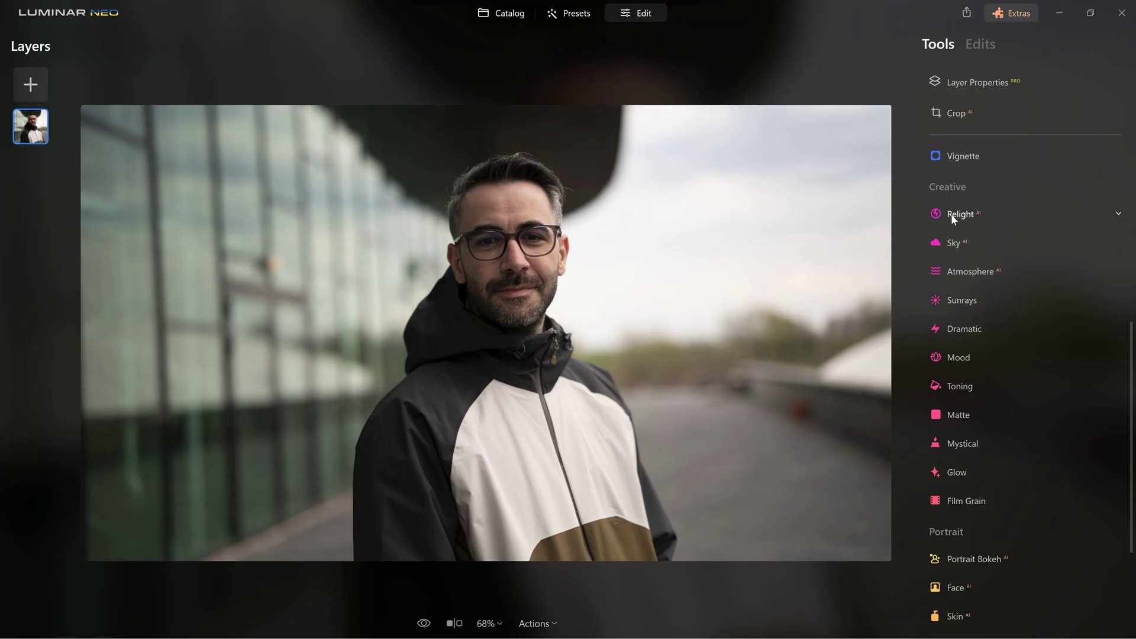
- Set Relight AI Brightness Far to -41 and Depth to 29, then compare with the original
{"action": "left_click", "coordinate": [952, 215]}
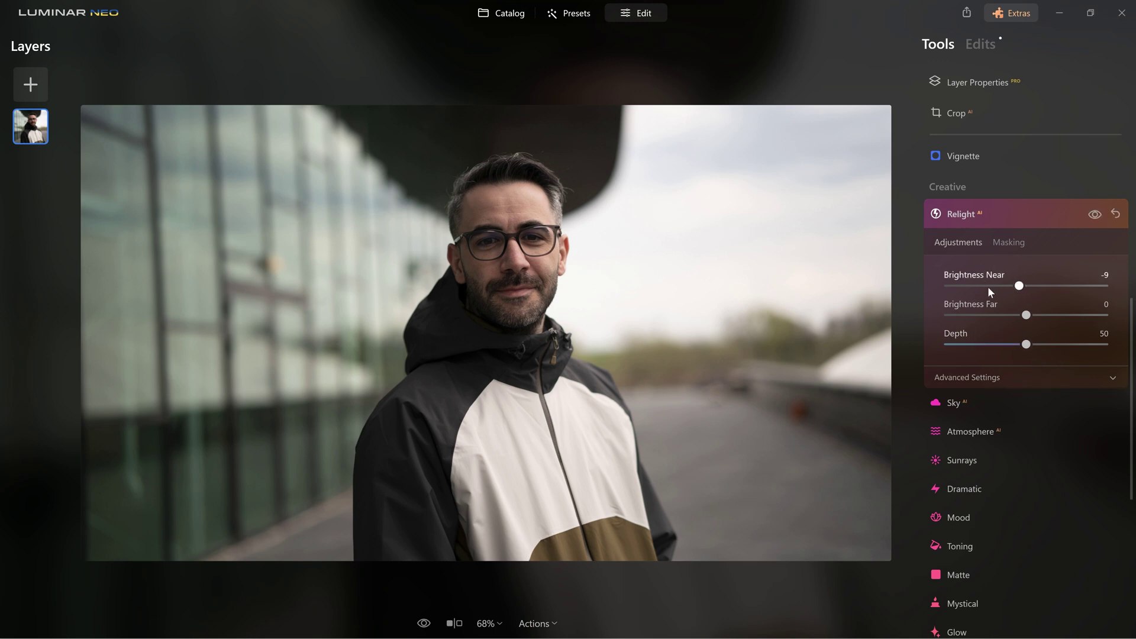
{"action": "left_click_drag", "start_coordinate": [988, 287], "coordinate": [992, 347]}
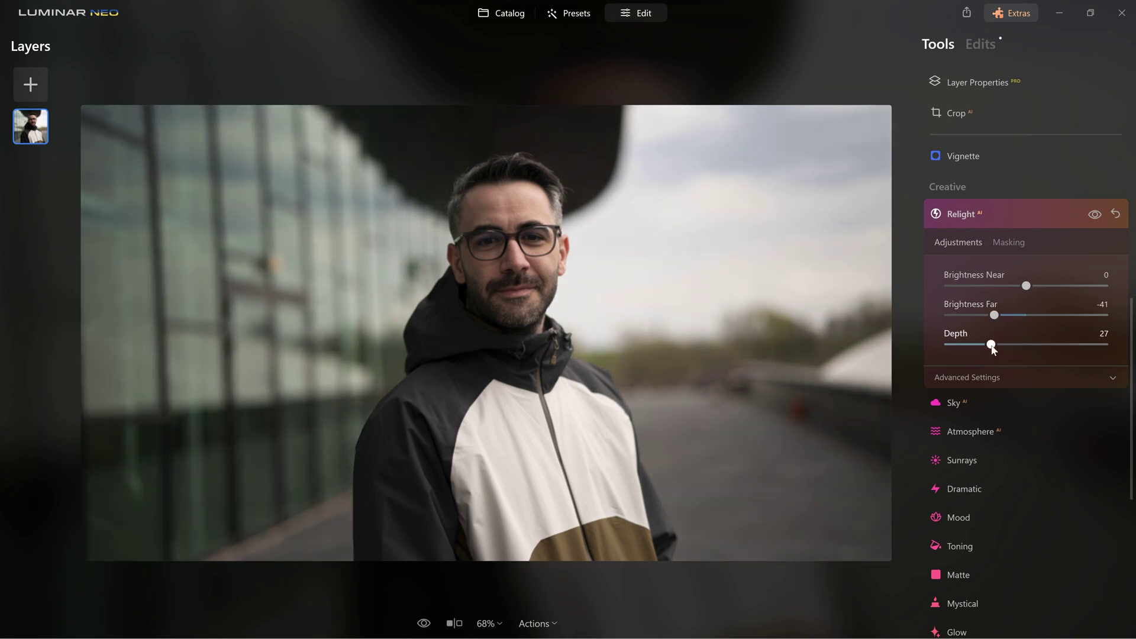
{"action": "left_click", "coordinate": [423, 625]}
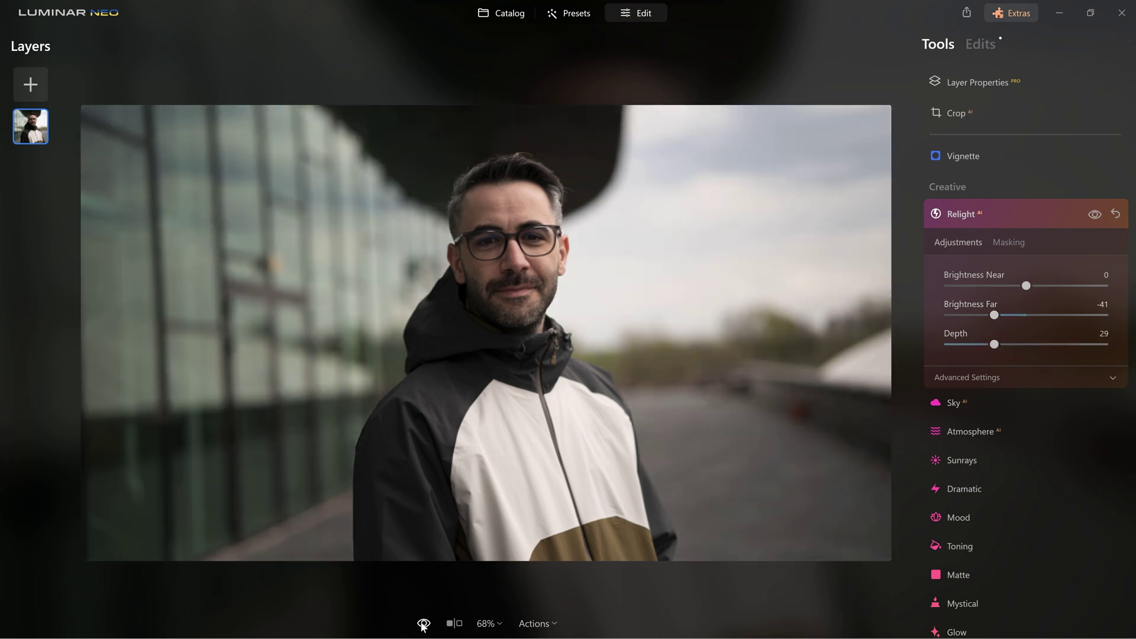
{"action": "left_click", "coordinate": [423, 624]}
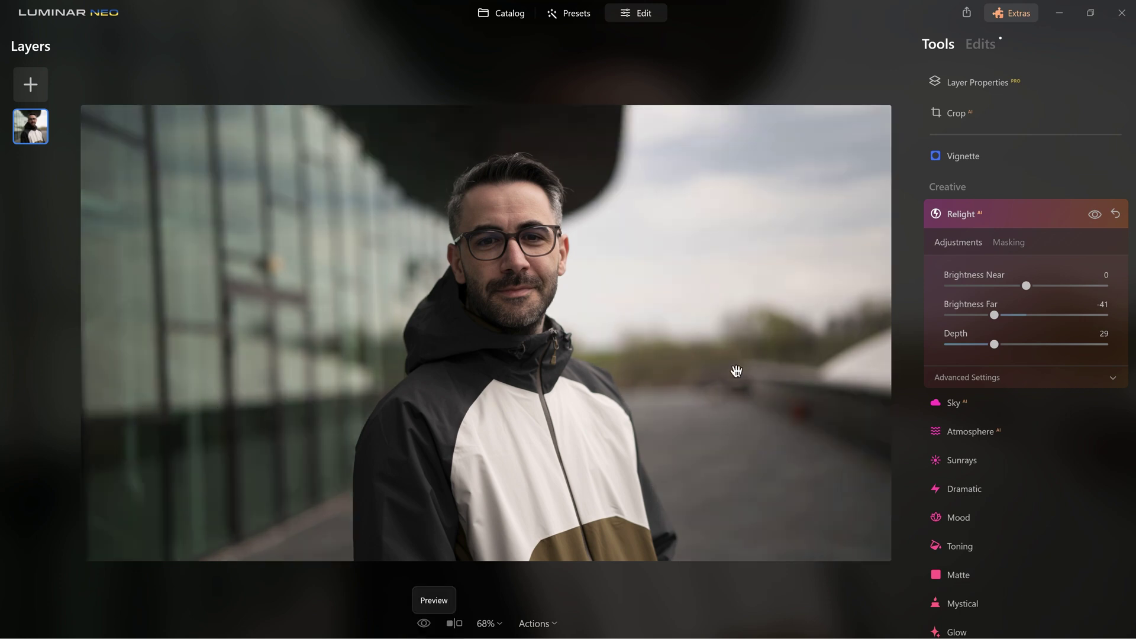
- Level the horizon of the man's portrait with Crop AI's Horizon Alignment
{"action": "left_click", "coordinate": [983, 112]}
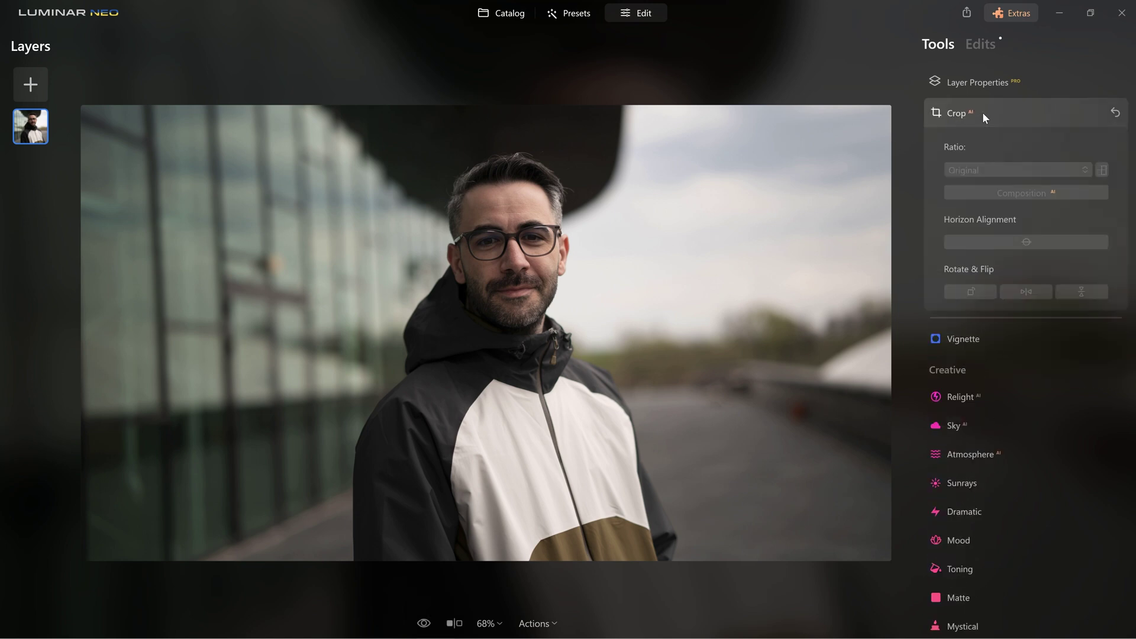
{"action": "left_click", "coordinate": [1009, 243]}
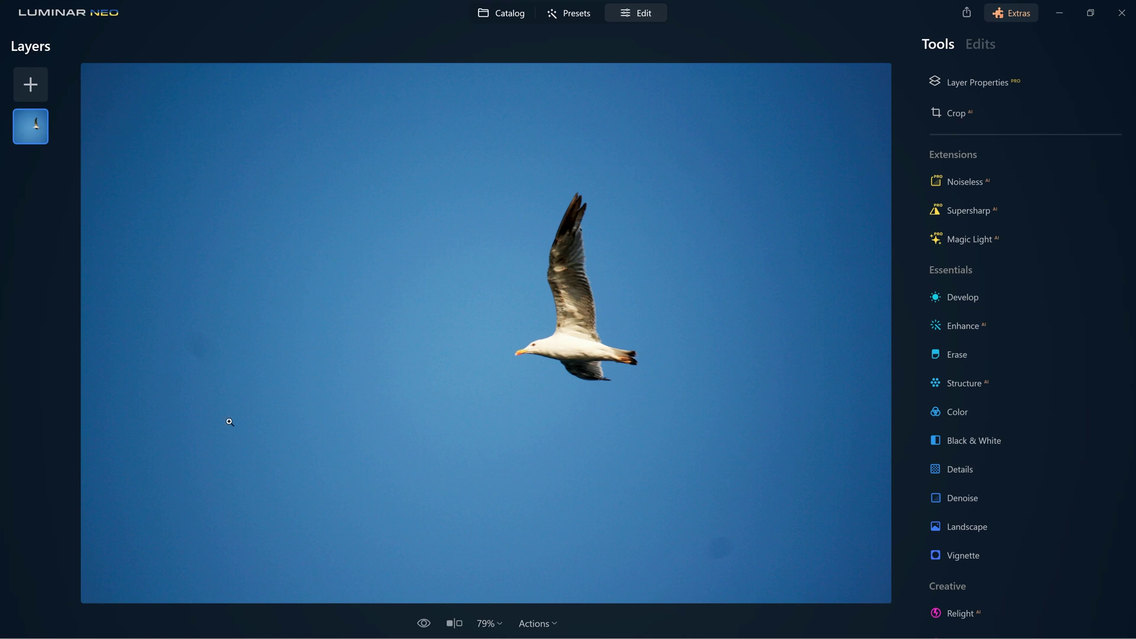
- Remove the dust spots from the blue sky around the seagull with Erase
{"action": "left_click", "coordinate": [960, 354]}
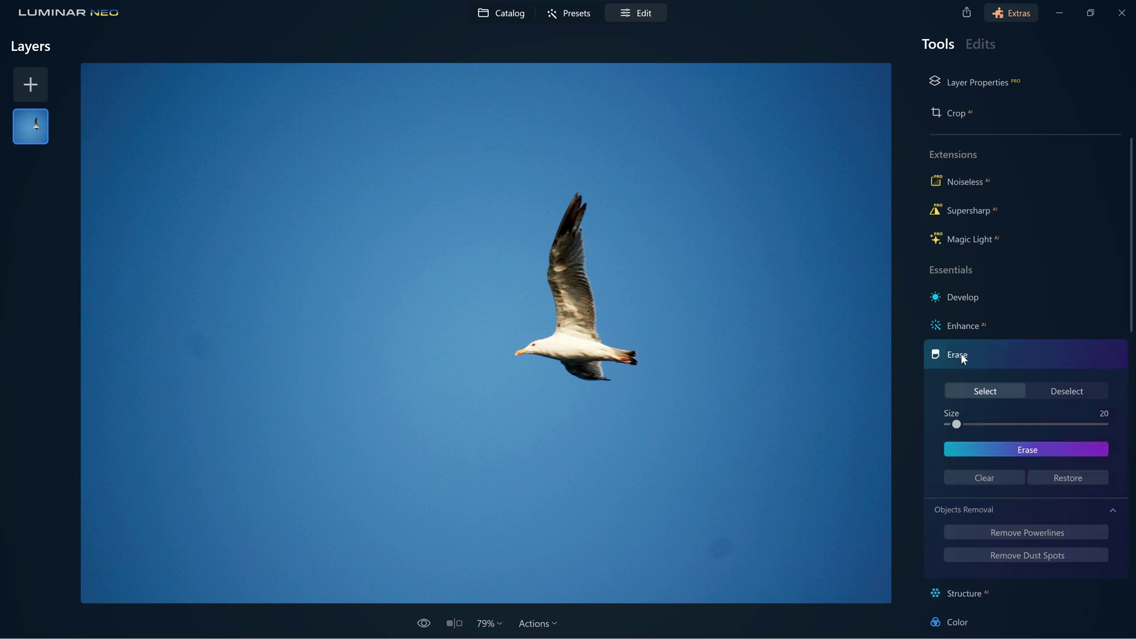
{"action": "left_click", "coordinate": [978, 558]}
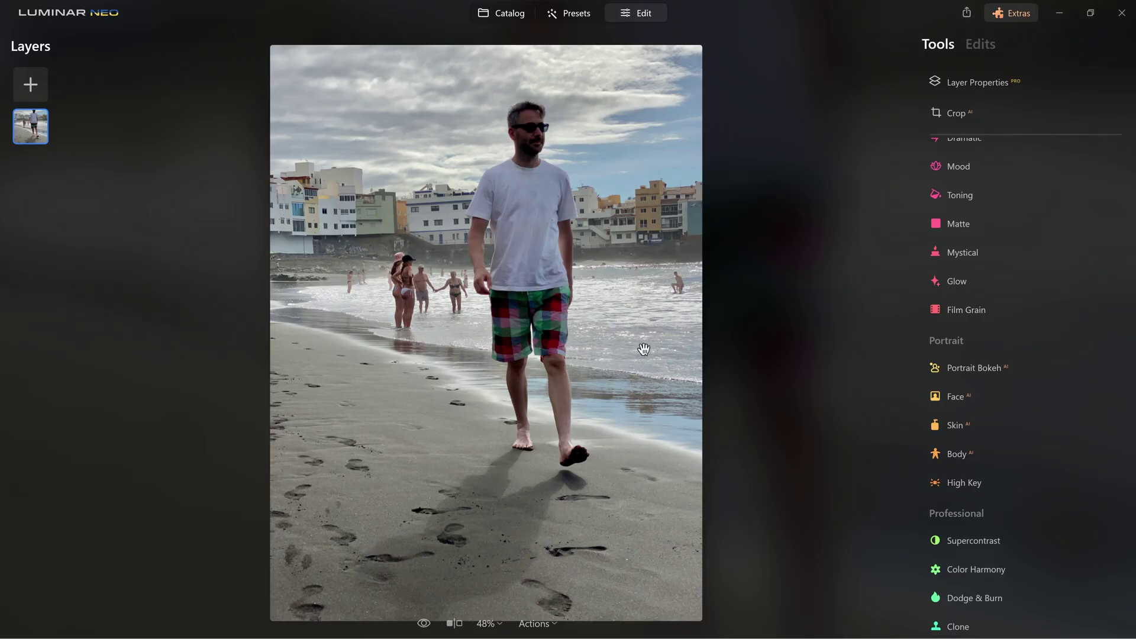
- Apply Portrait Bokeh AI to the walking man's beach photo with Amount at 88
{"action": "left_click", "coordinate": [964, 366]}
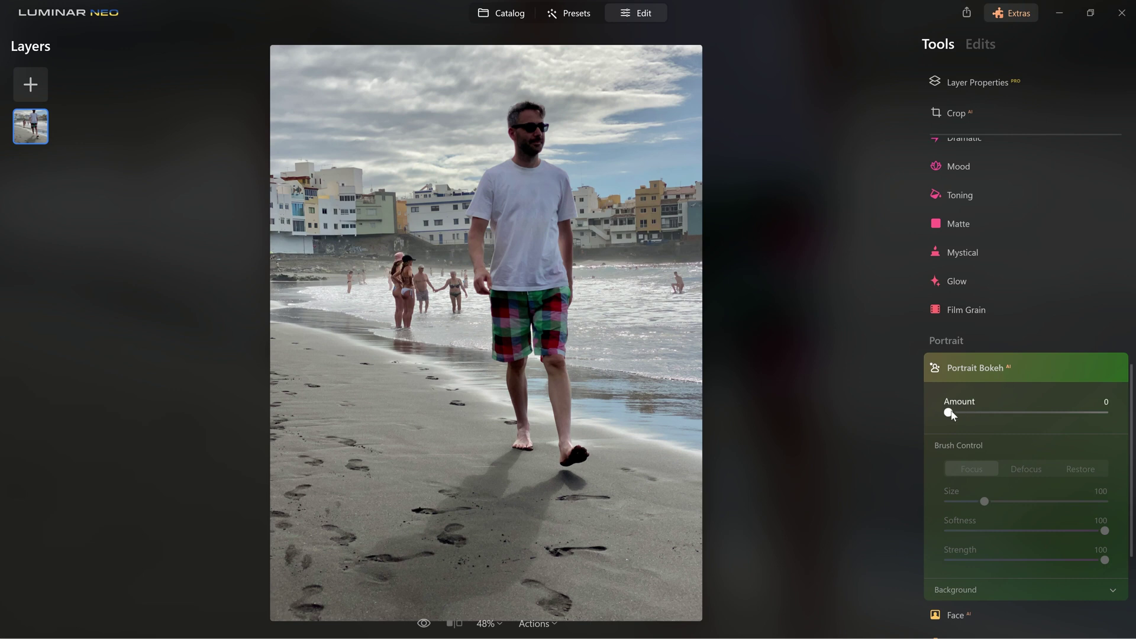
{"action": "left_click_drag", "start_coordinate": [949, 413], "coordinate": [1001, 413]}
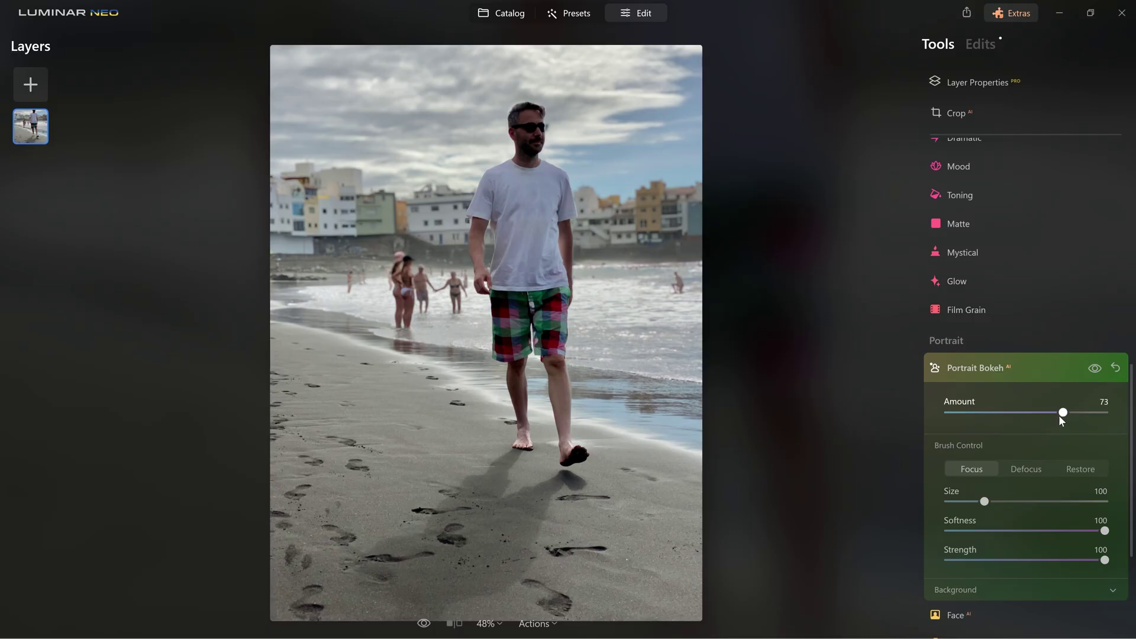
{"action": "left_click_drag", "start_coordinate": [1060, 417], "coordinate": [1085, 415]}
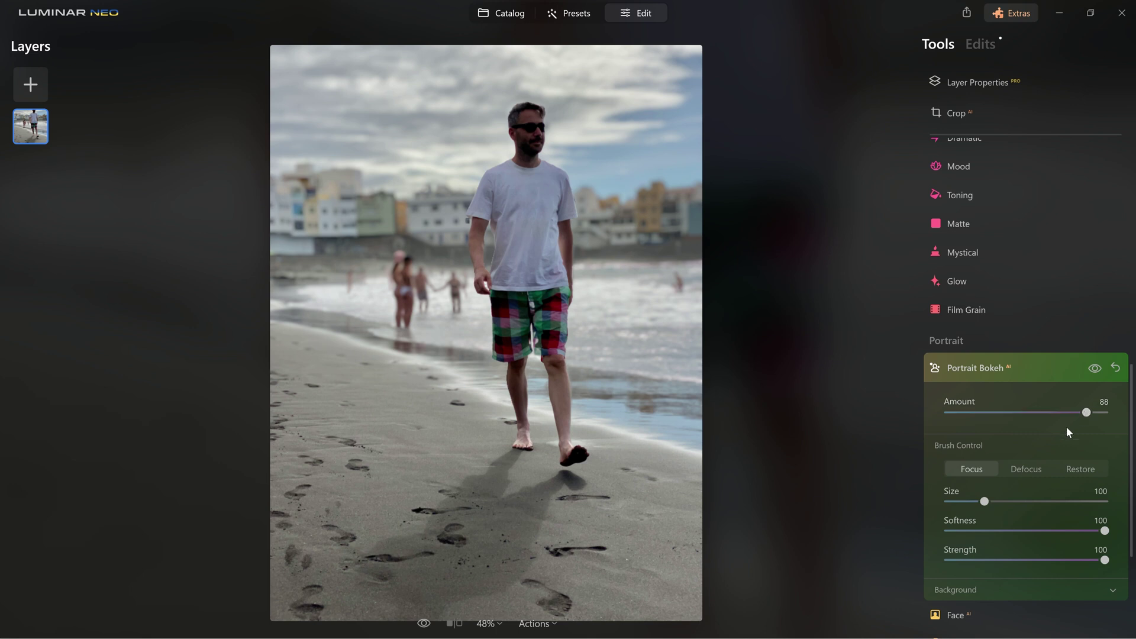
- Show the subject mask and paint focus over the man's head
{"action": "left_click", "coordinate": [971, 473]}
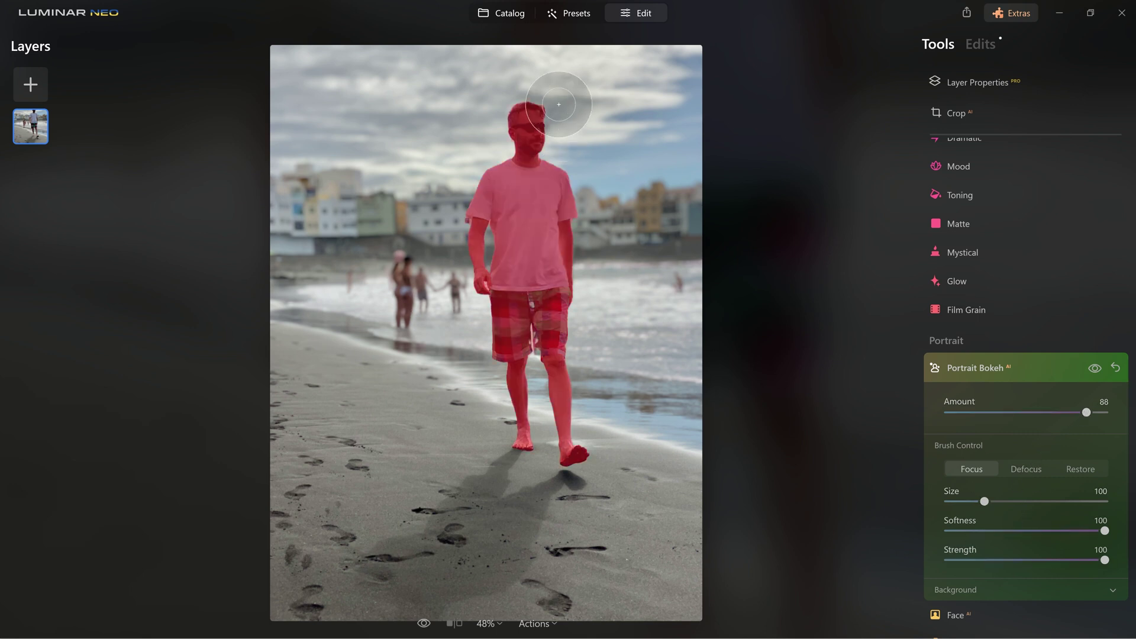
{"action": "scroll", "coordinate": [551, 96], "scroll_direction": "up", "scroll_amount": 6}
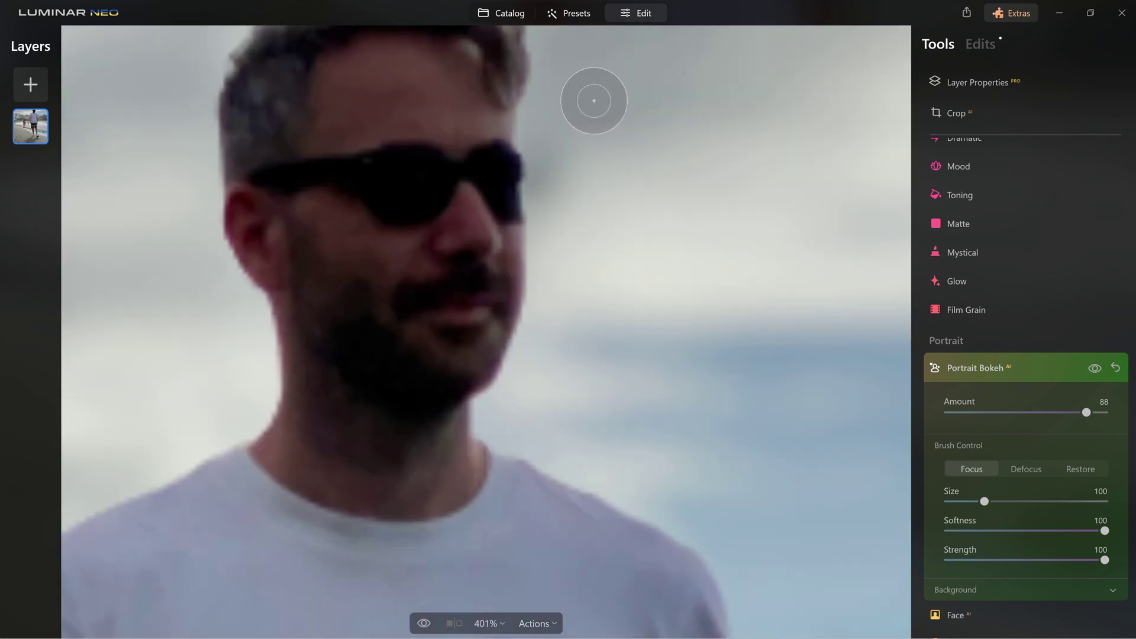
{"action": "mouse_move", "coordinate": [469, 193]}
{"action": "left_mouse_down"}
{"action": "mouse_move", "coordinate": [490, 335]}
{"action": "mouse_move", "coordinate": [525, 352]}
{"action": "mouse_move", "coordinate": [567, 343]}
{"action": "mouse_move", "coordinate": [555, 374]}
{"action": "mouse_move", "coordinate": [581, 352]}
{"action": "mouse_move", "coordinate": [542, 322]}
{"action": "mouse_move", "coordinate": [572, 367]}
{"action": "mouse_move", "coordinate": [548, 373]}
{"action": "mouse_move", "coordinate": [630, 398]}
{"action": "left_mouse_up"}
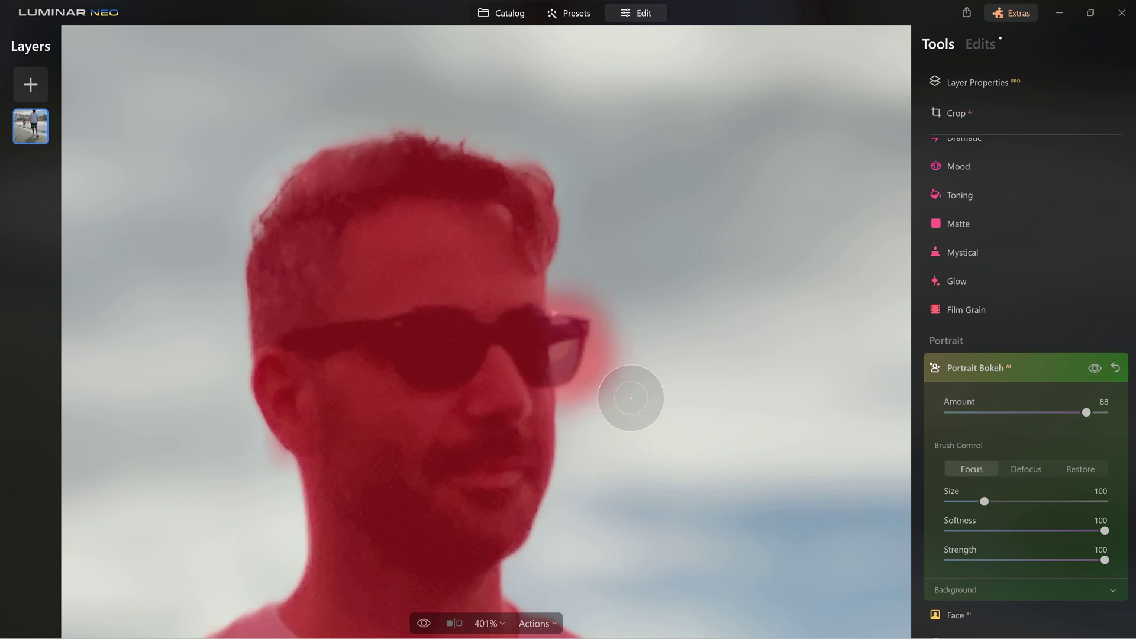
- With a smaller, softer defocus brush, remove the stray patch beside the sunglasses and the watch
{"action": "left_click_drag", "start_coordinate": [1104, 530], "coordinate": [1015, 530]}
{"action": "left_click", "coordinate": [1021, 468]}
{"action": "key", "text": "bracketleft"}
{"action": "key", "text": "bracketleft"}
{"action": "key", "text": "bracketleft"}
{"action": "key", "text": "bracketleft"}
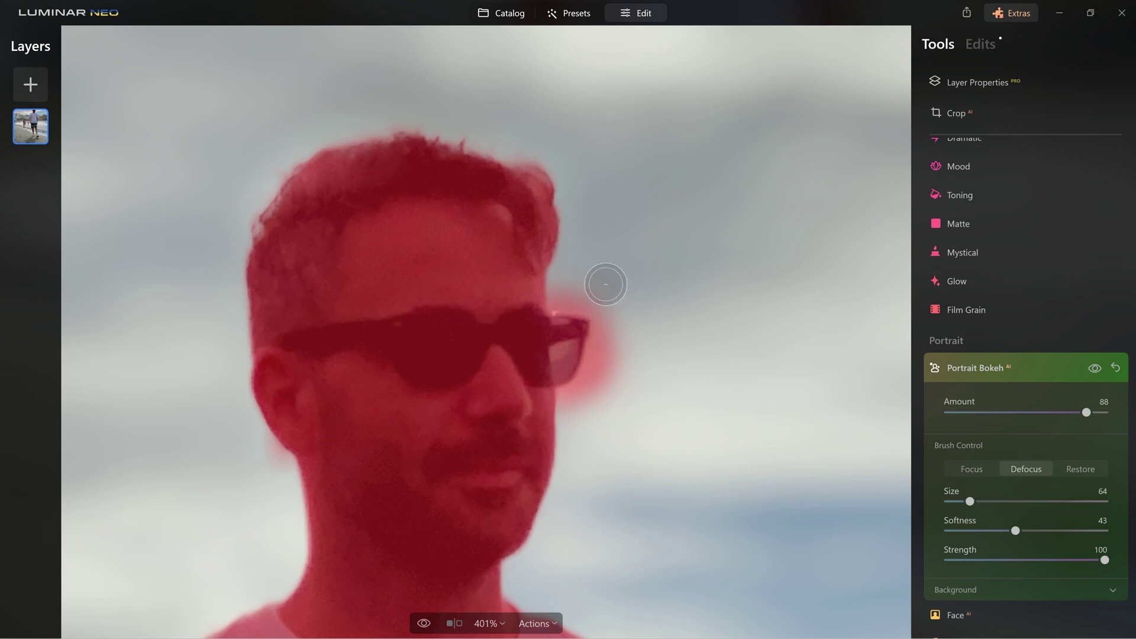
{"action": "key", "text": "bracketleft"}
{"action": "key", "text": "bracketleft"}
{"action": "key", "text": "bracketleft"}
{"action": "mouse_move", "coordinate": [575, 300]}
{"action": "left_mouse_down"}
{"action": "mouse_move", "coordinate": [591, 349]}
{"action": "mouse_move", "coordinate": [571, 397]}
{"action": "mouse_move", "coordinate": [639, 363]}
{"action": "mouse_move", "coordinate": [568, 406]}
{"action": "left_mouse_up"}
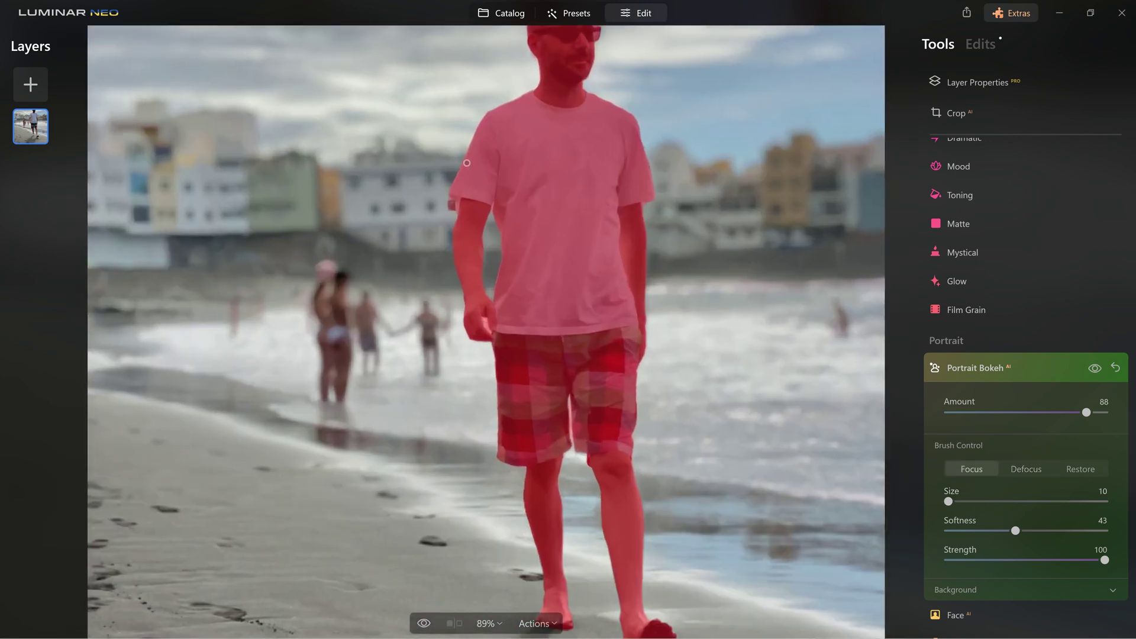
{"action": "scroll", "coordinate": [466, 162], "scroll_direction": "up", "scroll_amount": 5}
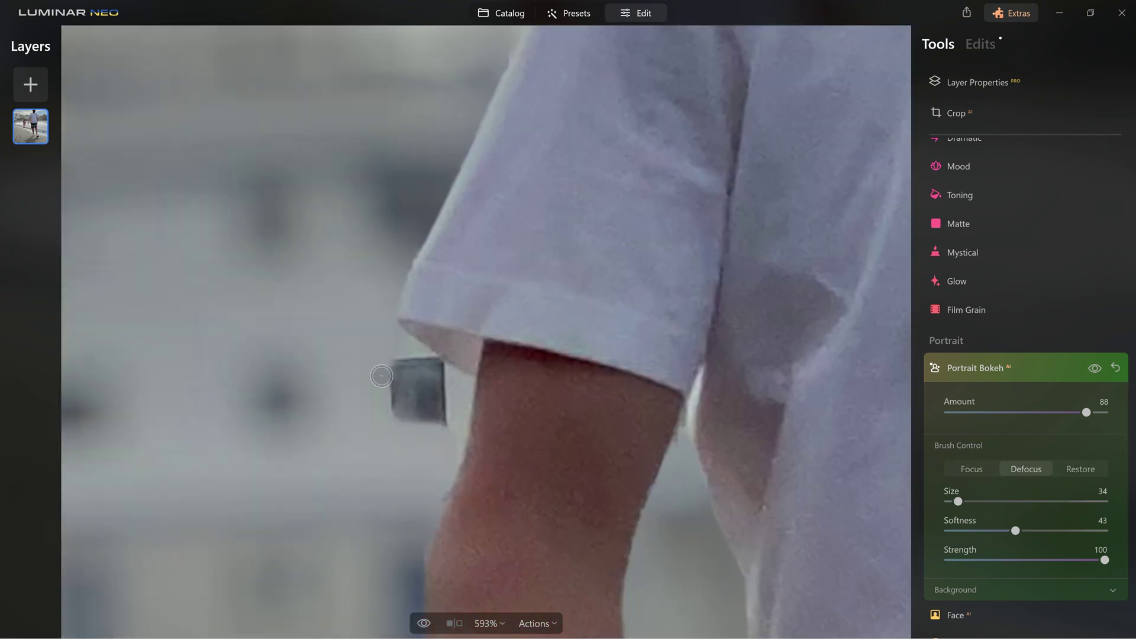
{"action": "key", "text": "bracketright"}
{"action": "key", "text": "bracketright"}
{"action": "key", "text": "bracketright"}
{"action": "mouse_move", "coordinate": [381, 376]}
{"action": "left_mouse_down"}
{"action": "mouse_move", "coordinate": [376, 329]}
{"action": "mouse_move", "coordinate": [431, 380]}
{"action": "mouse_move", "coordinate": [443, 457]}
{"action": "mouse_move", "coordinate": [386, 380]}
{"action": "mouse_move", "coordinate": [431, 408]}
{"action": "mouse_move", "coordinate": [417, 402]}
{"action": "left_mouse_up"}
- Fit the whole beach photo in view and compare the edit with the original
{"action": "scroll", "coordinate": [301, 359], "scroll_direction": "down", "scroll_amount": 4}
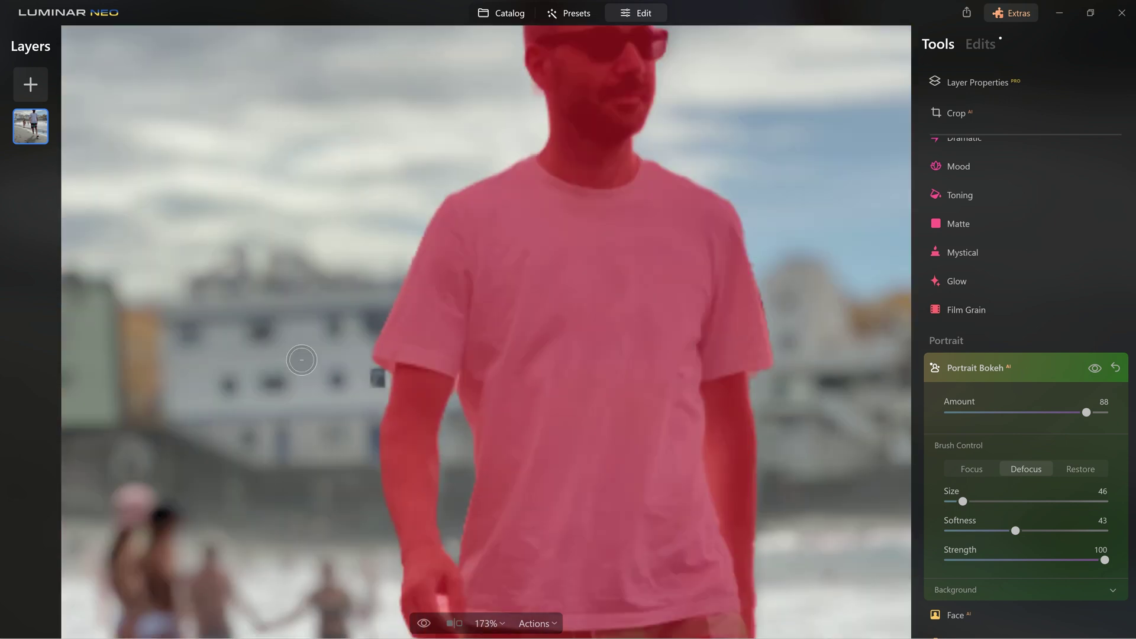
{"action": "key", "text": "ctrl+0"}
{"action": "scroll", "coordinate": [1020, 393], "scroll_direction": "down", "scroll_amount": 2}
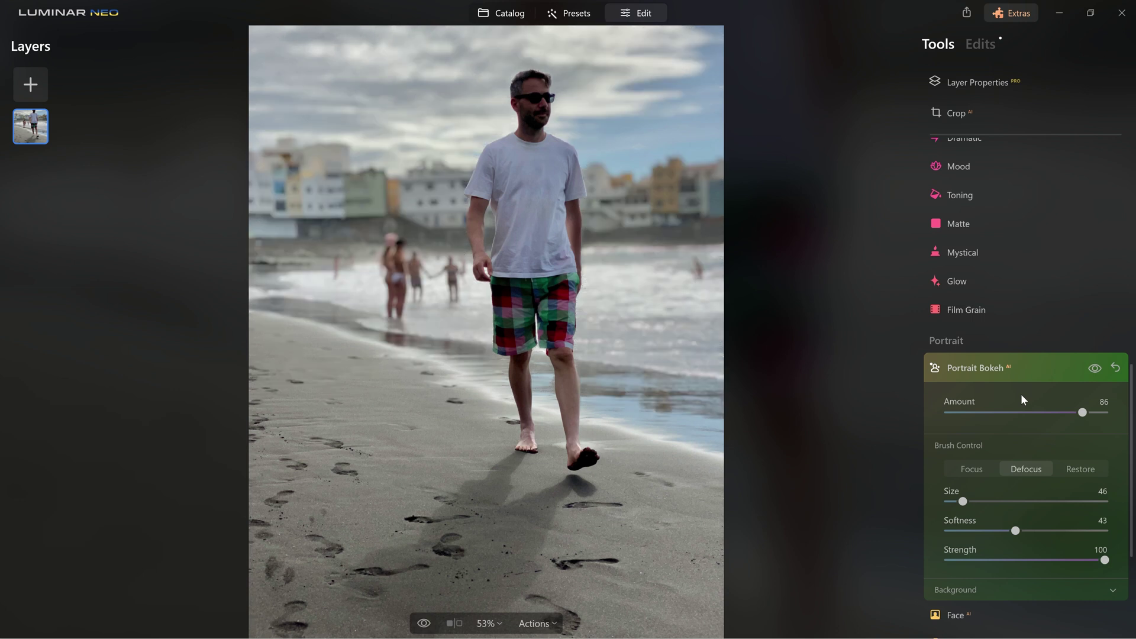
{"action": "key", "text": "backslash"}
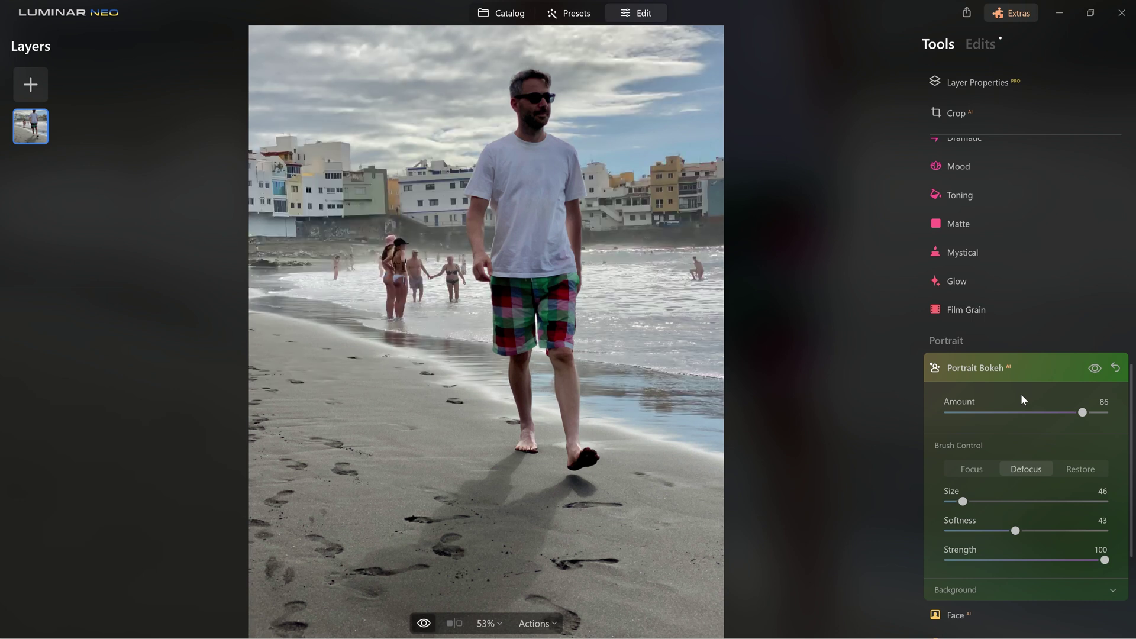
{"action": "key", "text": "backslash"}
{"action": "key", "text": "backslash"}
{"action": "key", "text": "backslash"}
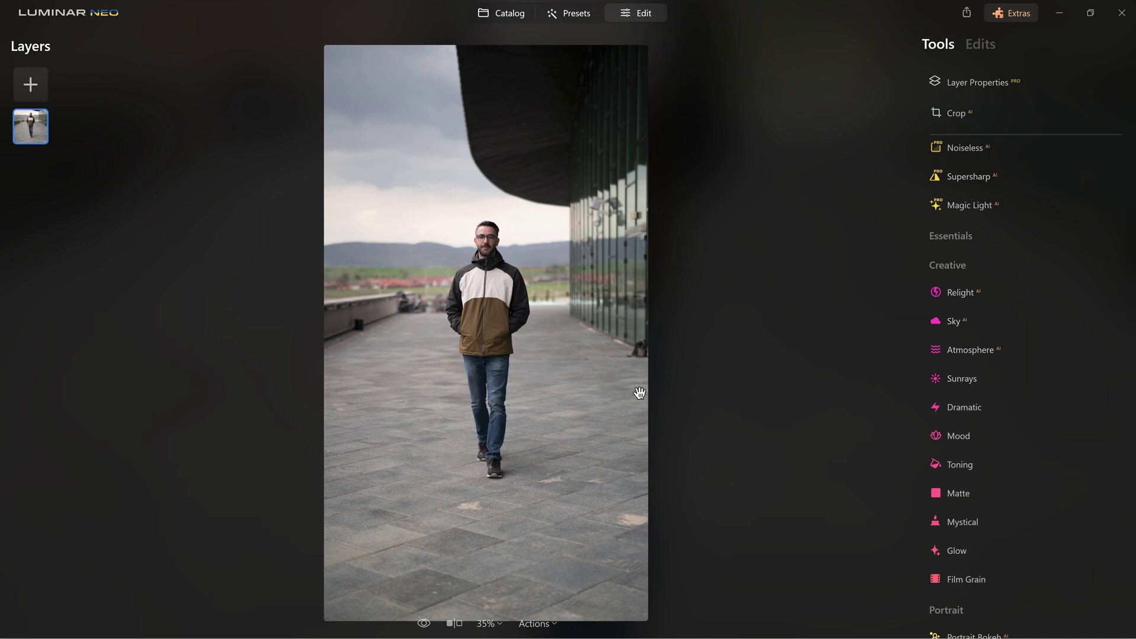
- View the masking options of the Atmosphere and Dramatic adjustments
{"action": "left_click", "coordinate": [964, 351]}
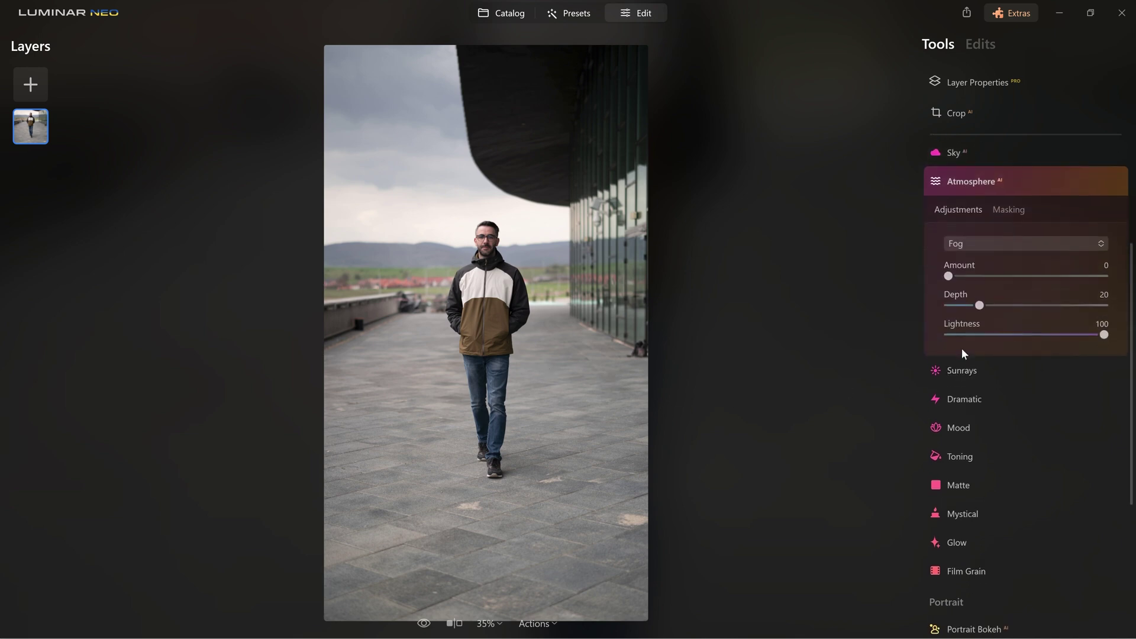
{"action": "left_click", "coordinate": [1002, 208]}
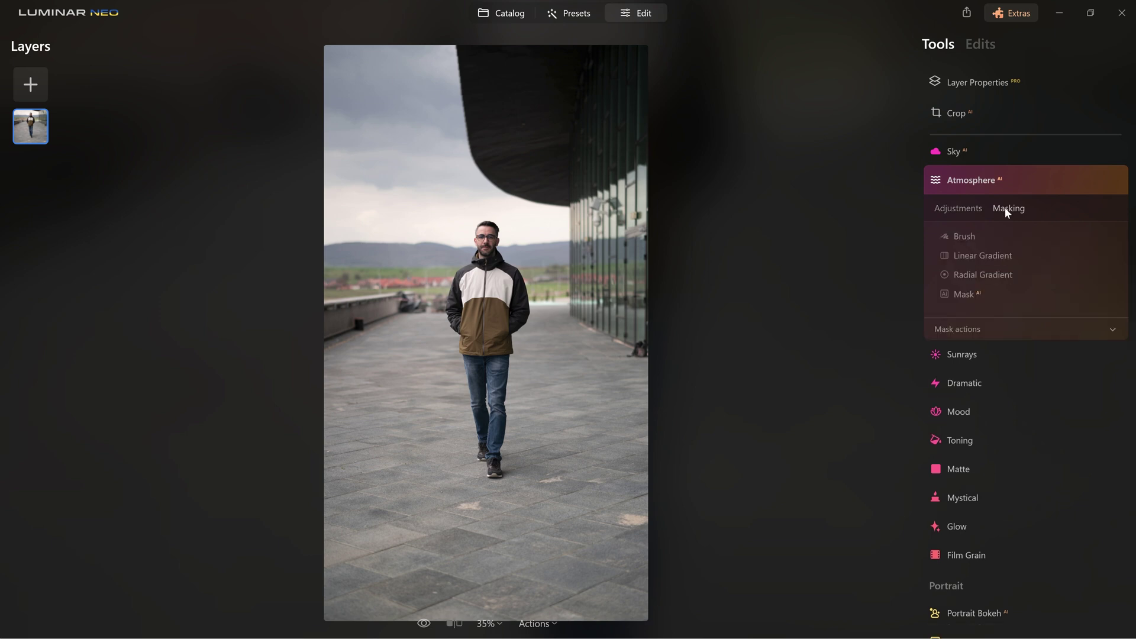
{"action": "left_click", "coordinate": [962, 384]}
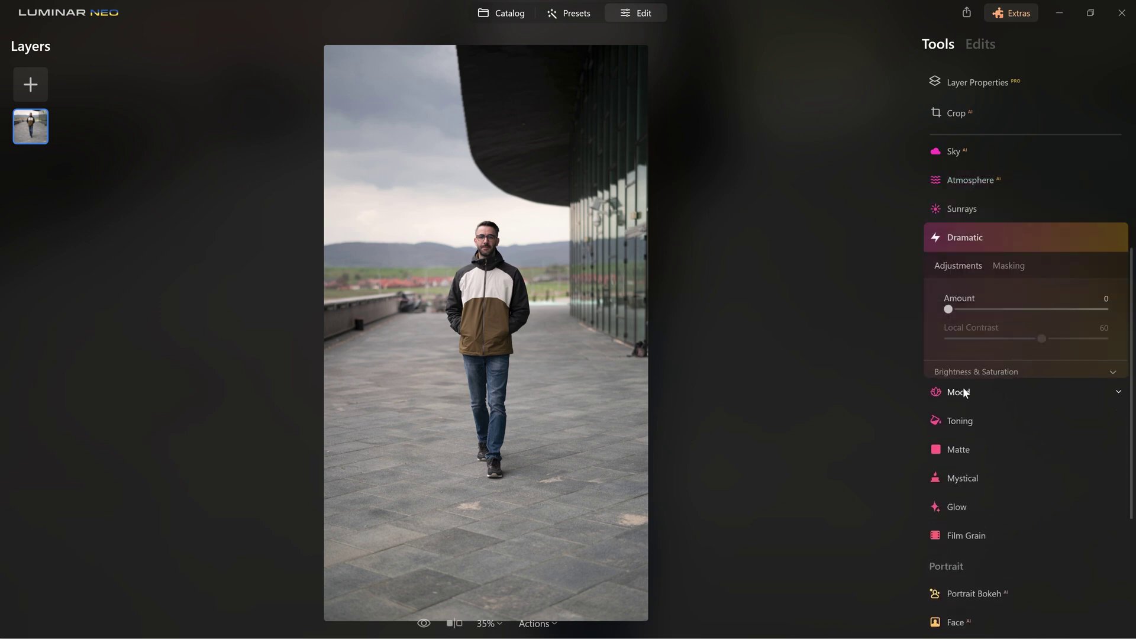
{"action": "left_click", "coordinate": [1006, 264]}
- Scroll the adjustments panel and expand Color Harmony
{"action": "scroll", "coordinate": [985, 344], "scroll_direction": "up", "scroll_amount": 4}
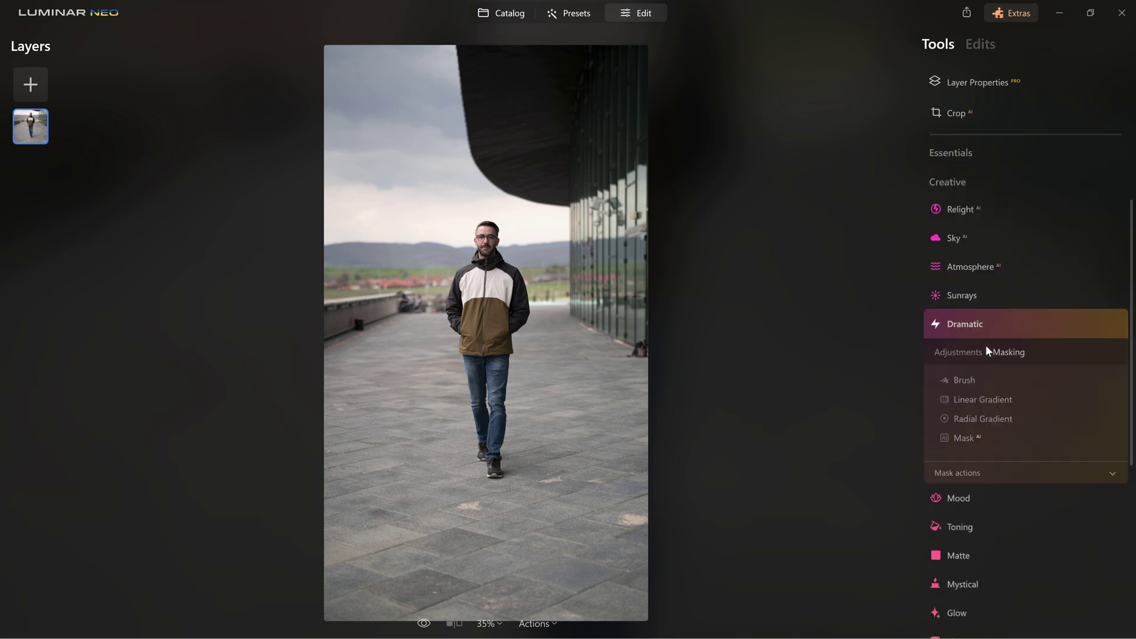
{"action": "scroll", "coordinate": [986, 345], "scroll_direction": "down", "scroll_amount": 3}
{"action": "scroll", "coordinate": [986, 345], "scroll_direction": "down", "scroll_amount": 4}
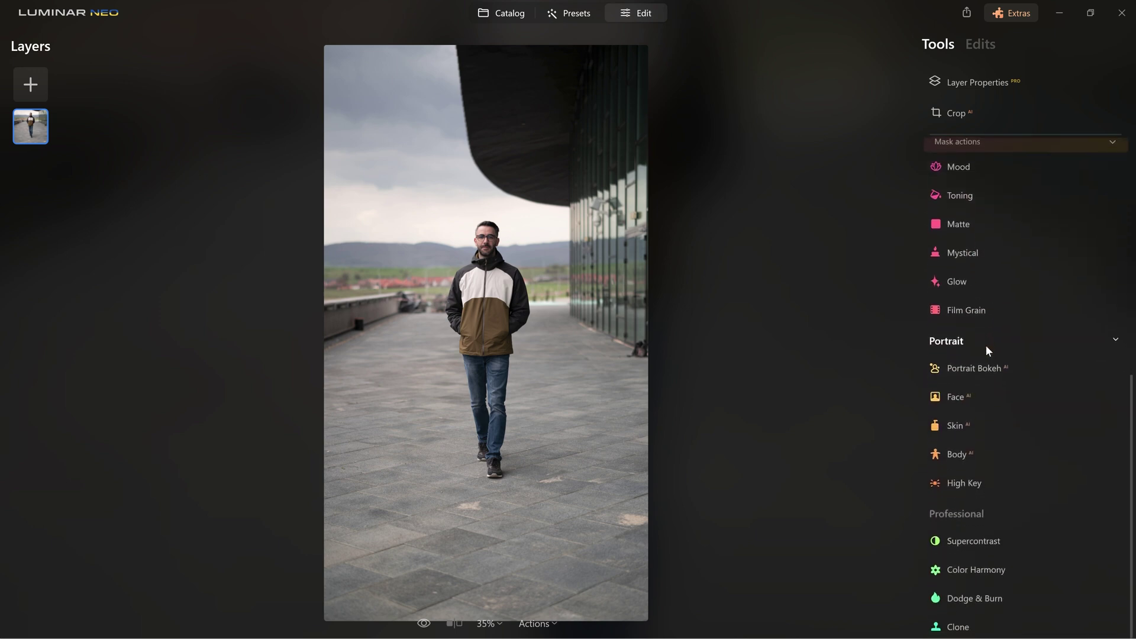
{"action": "scroll", "coordinate": [986, 346], "scroll_direction": "up", "scroll_amount": 1}
{"action": "scroll", "coordinate": [985, 345], "scroll_direction": "down", "scroll_amount": 1}
{"action": "scroll", "coordinate": [986, 349], "scroll_direction": "down", "scroll_amount": 1}
{"action": "left_click", "coordinate": [971, 569]}
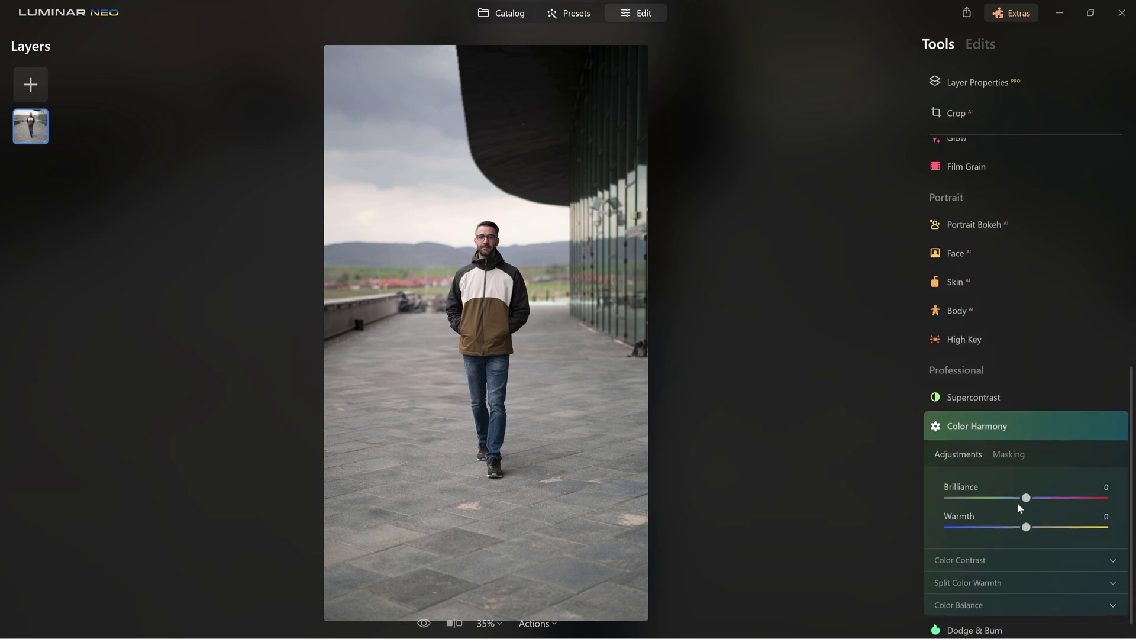
- Mask Color Harmony with Mask AI, trying Human and Sky before choosing the paved ground
{"action": "left_click", "coordinate": [1010, 423]}
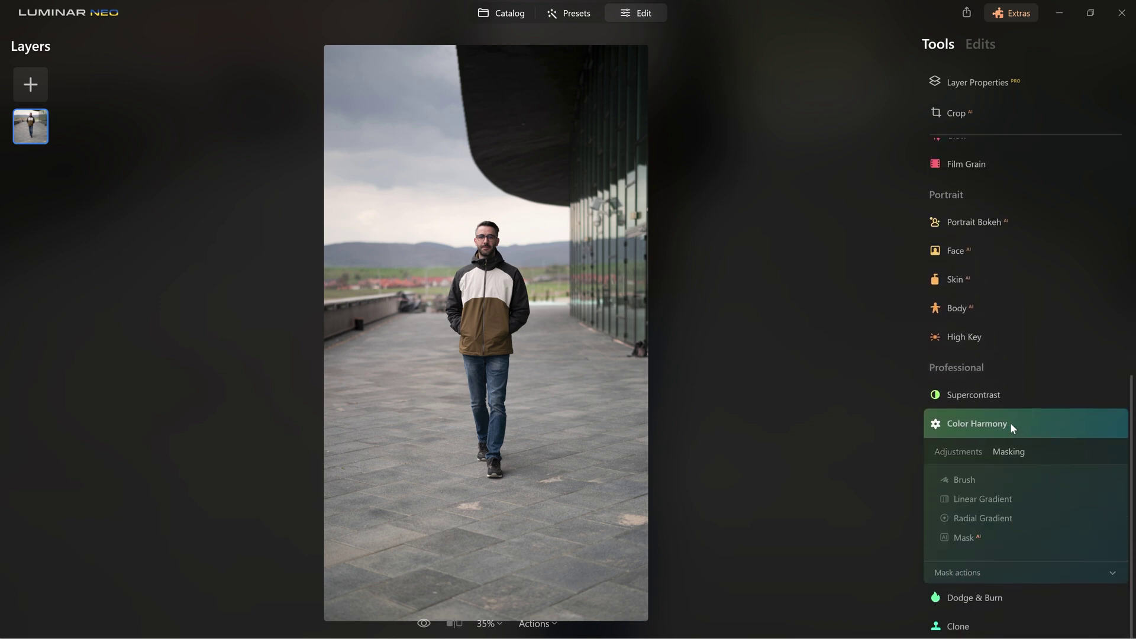
{"action": "left_click", "coordinate": [963, 537]}
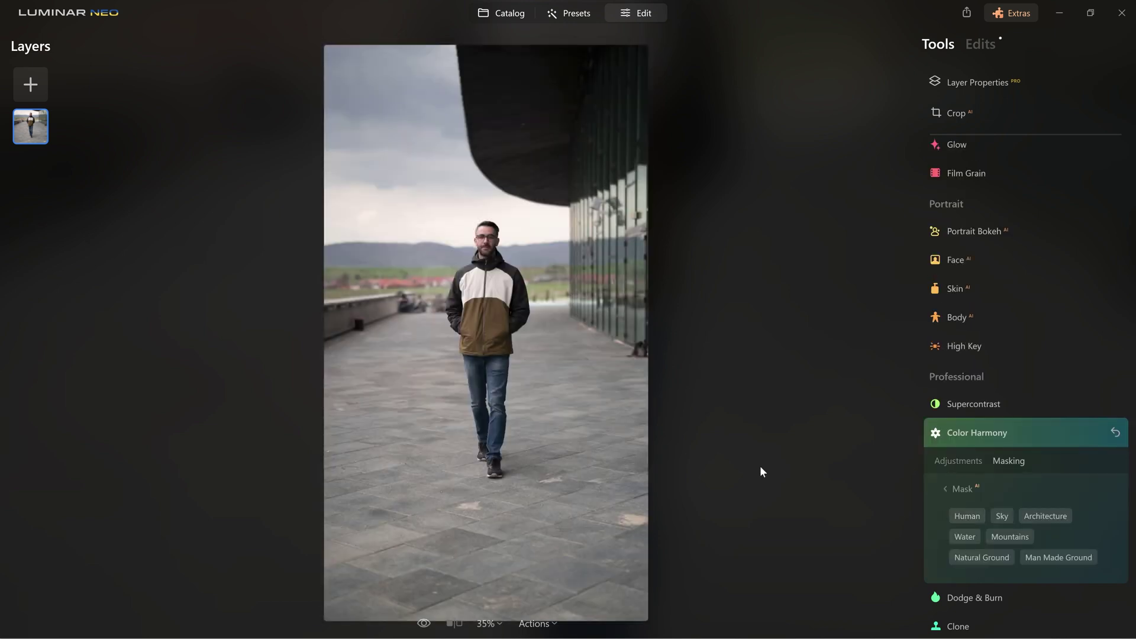
{"action": "left_click", "coordinate": [967, 515]}
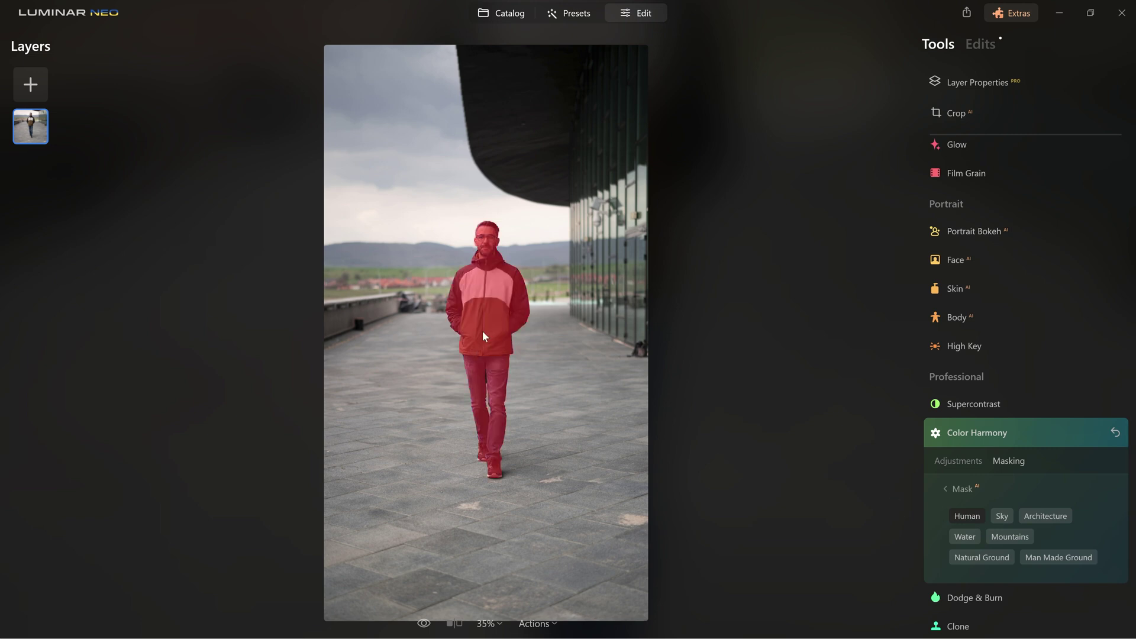
{"action": "left_click", "coordinate": [998, 517]}
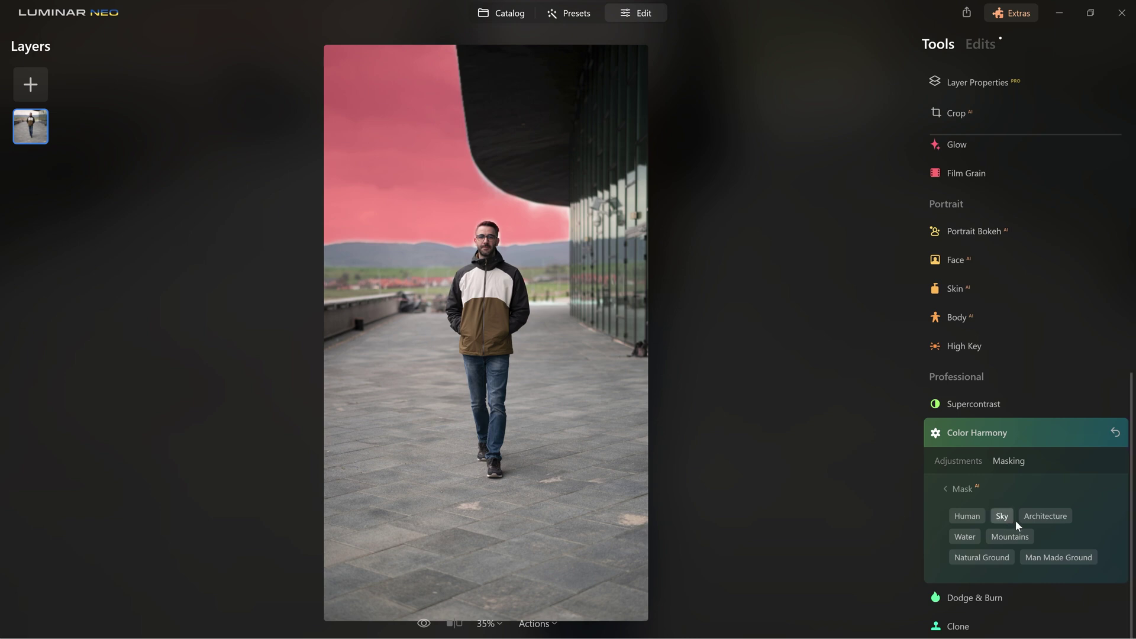
{"action": "left_click", "coordinate": [1042, 555]}
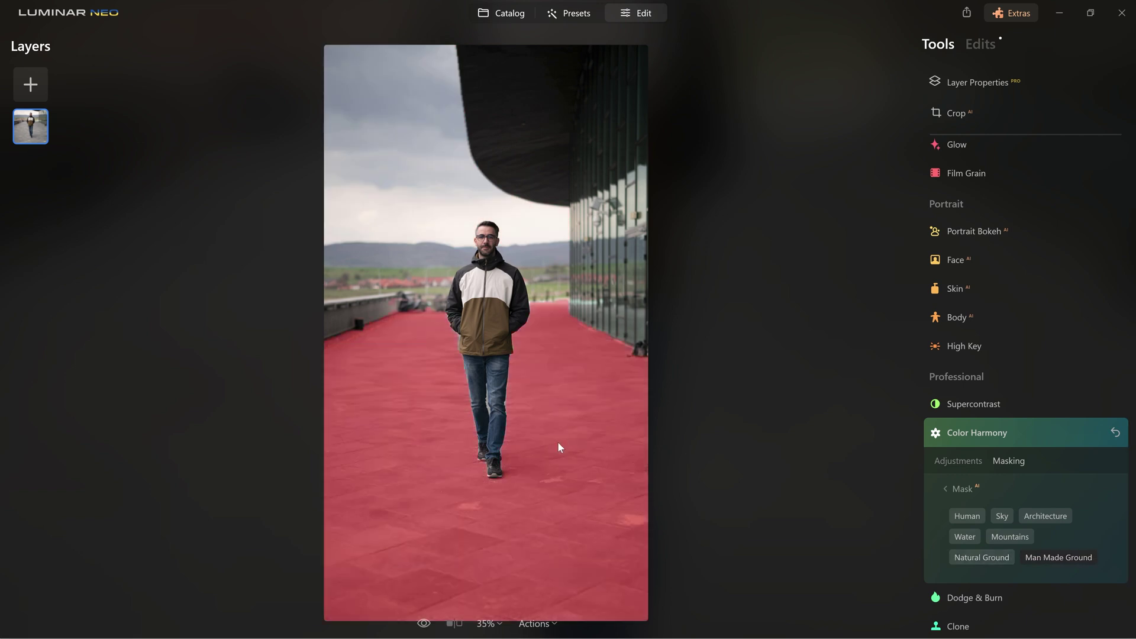
- Set Color Harmony's shadow Color Balance to Cyan-Red -28 and Yellow-Blue 10, then compare with the original
{"action": "left_click", "coordinate": [946, 460]}
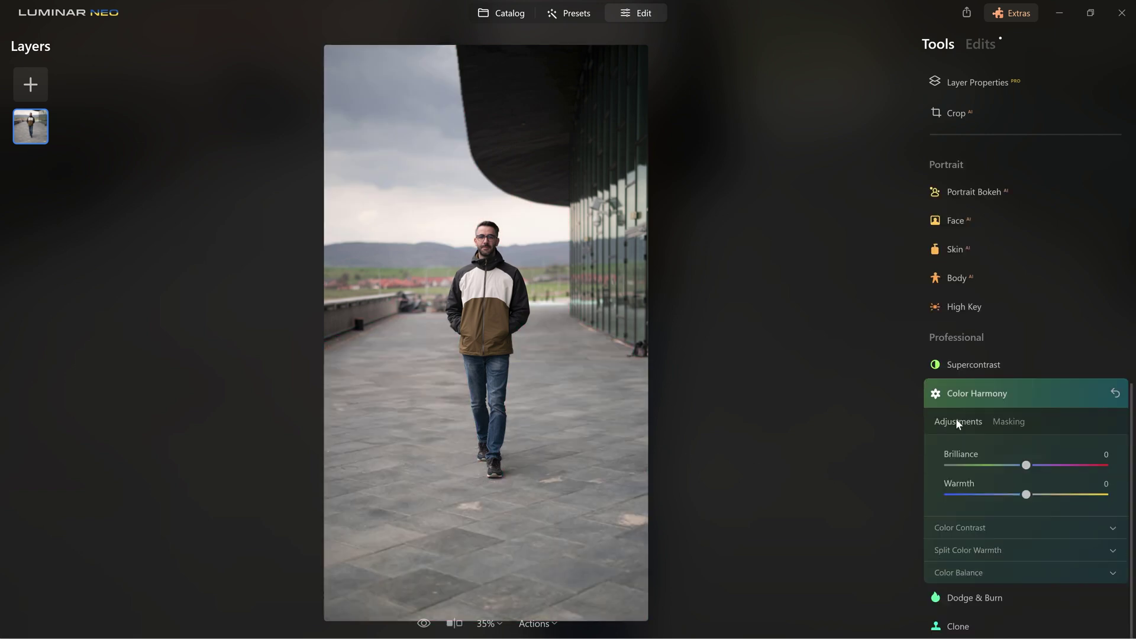
{"action": "left_click", "coordinate": [952, 573]}
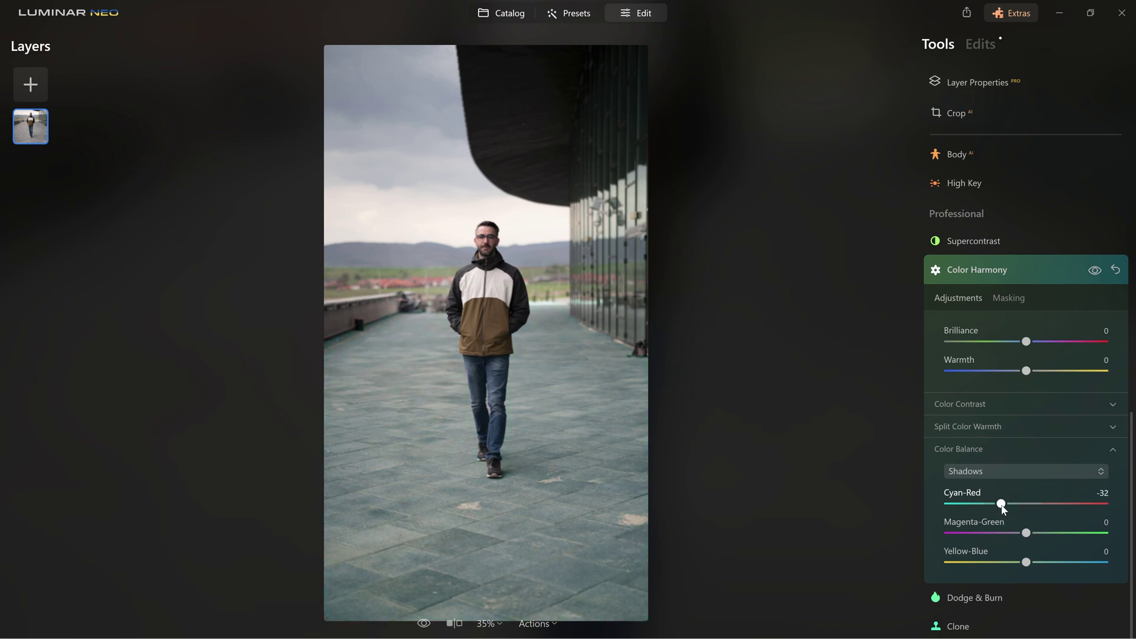
{"action": "left_click_drag", "start_coordinate": [1026, 562], "coordinate": [1035, 562]}
{"action": "key", "text": "backslash"}
{"action": "key", "text": "backslash"}
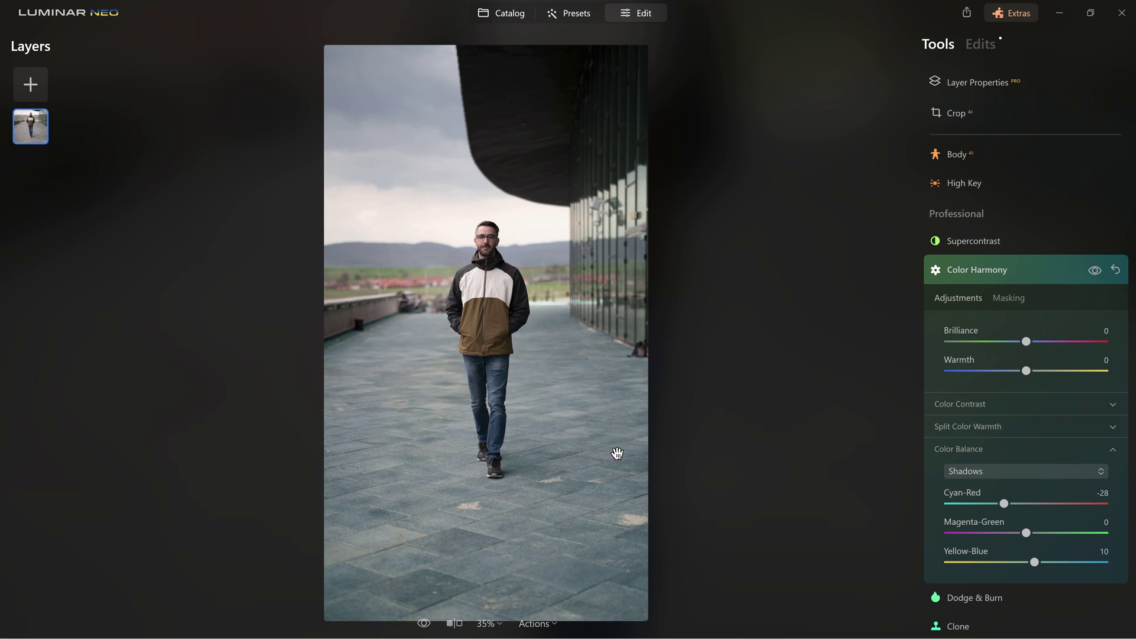
{"action": "key", "text": "backslash"}
- Add a Light Leaks layer, lower its opacity, and review the blend mode options
{"action": "left_click", "coordinate": [35, 87]}
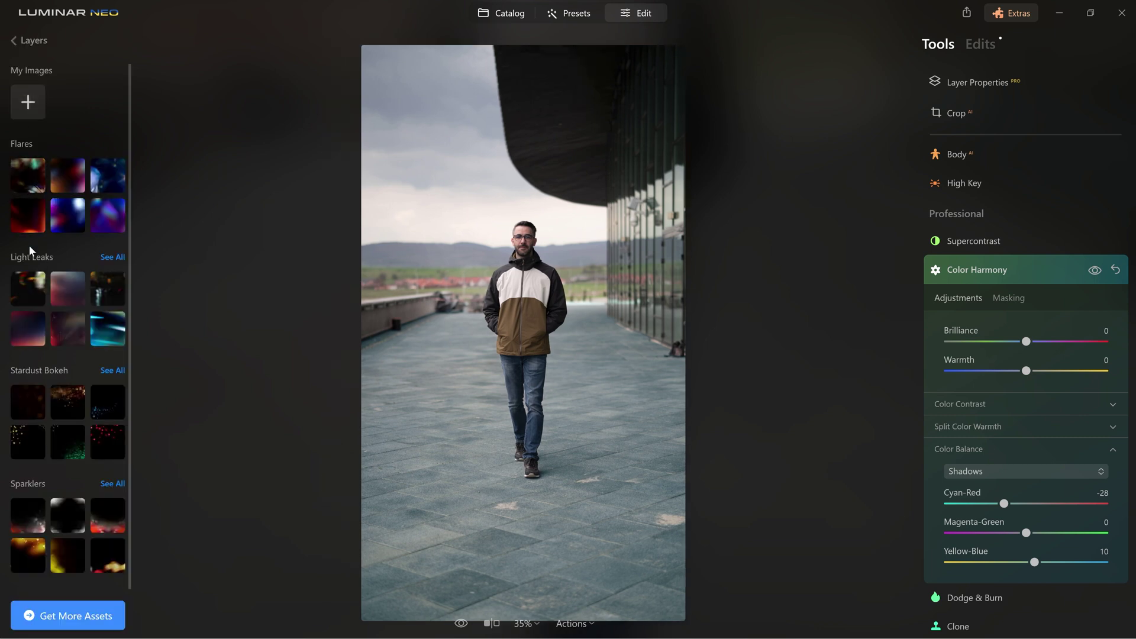
{"action": "left_click", "coordinate": [66, 293]}
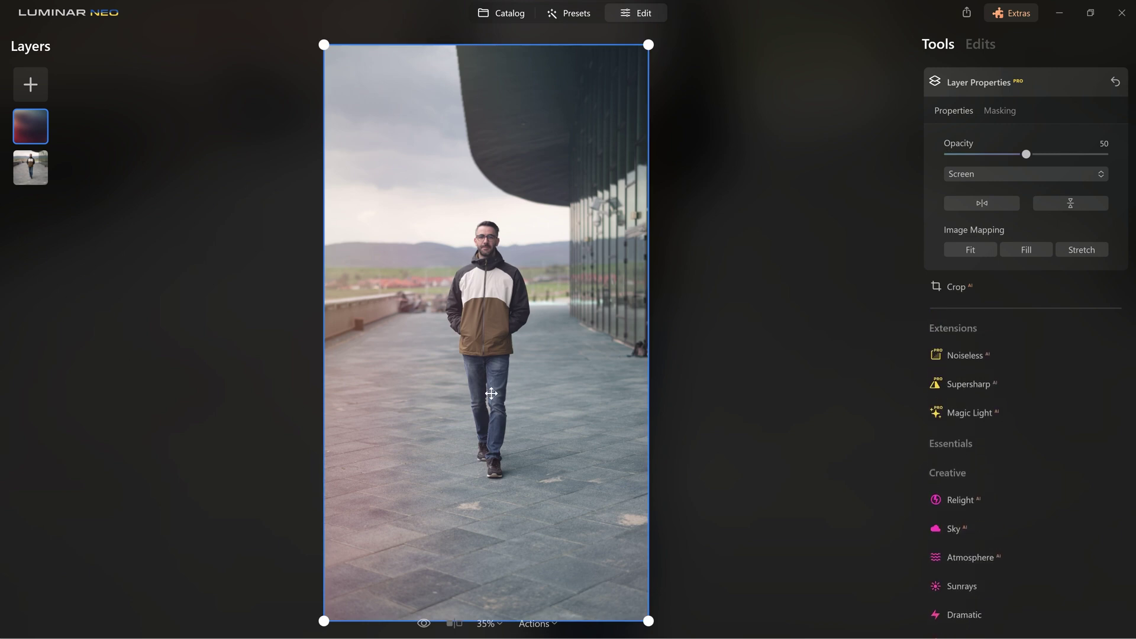
{"action": "mouse_move", "coordinate": [1026, 154]}
{"action": "left_mouse_down"}
{"action": "mouse_move", "coordinate": [1082, 154]}
{"action": "mouse_move", "coordinate": [1003, 154]}
{"action": "left_mouse_up"}
{"action": "left_click", "coordinate": [995, 175]}
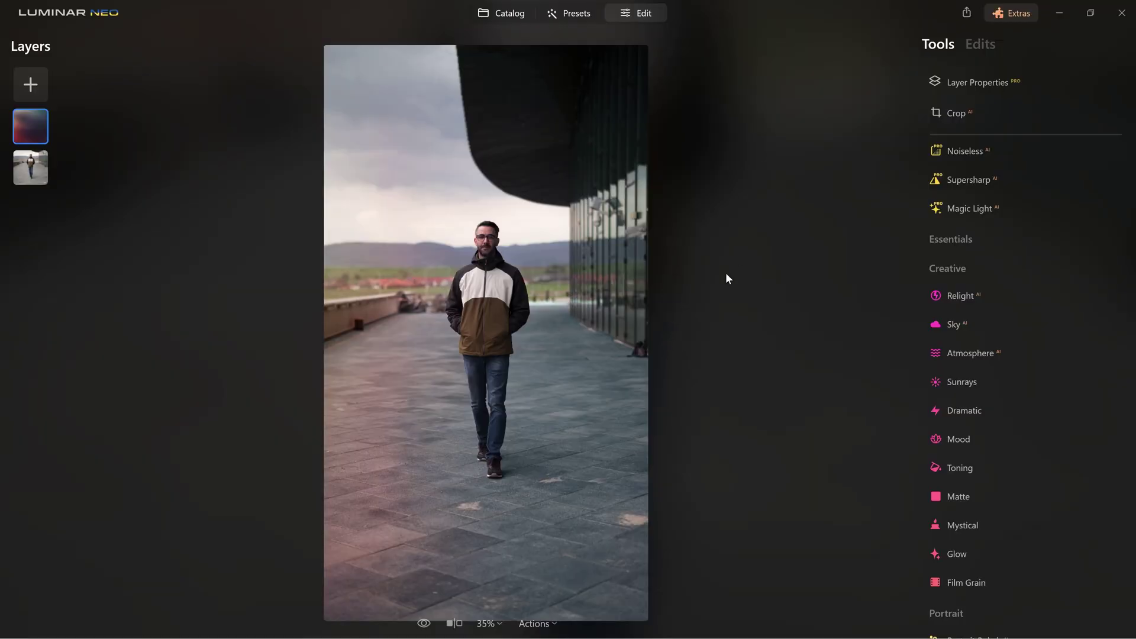
- Expand Supersharp, then browse the installed extensions in the Extras catalogue
{"action": "left_click", "coordinate": [961, 179]}
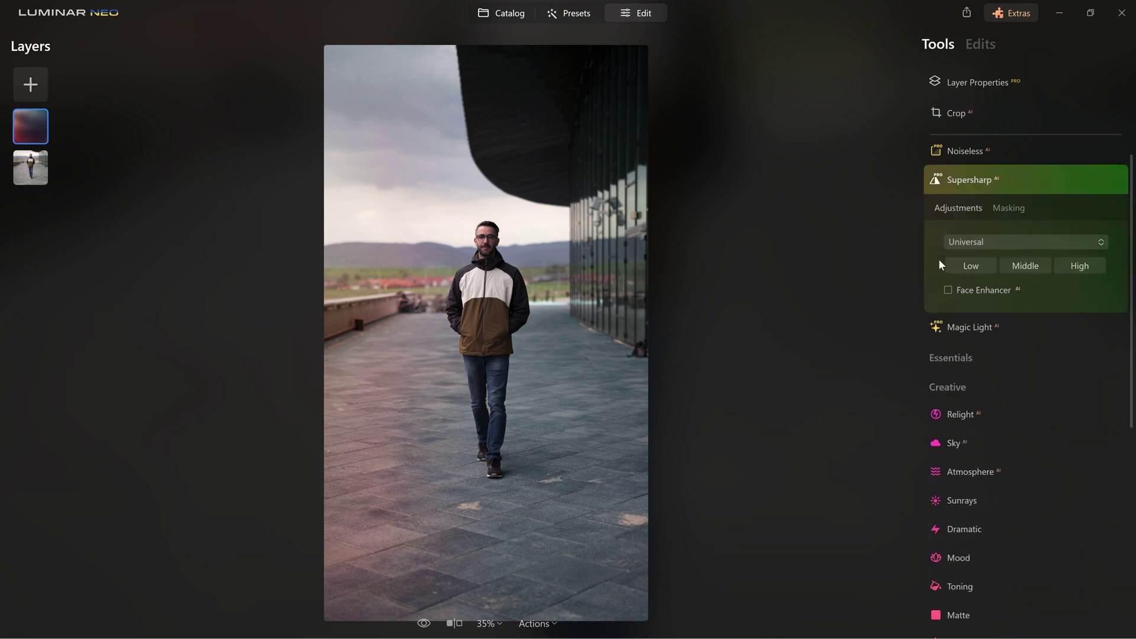
{"action": "left_click", "coordinate": [1013, 14]}
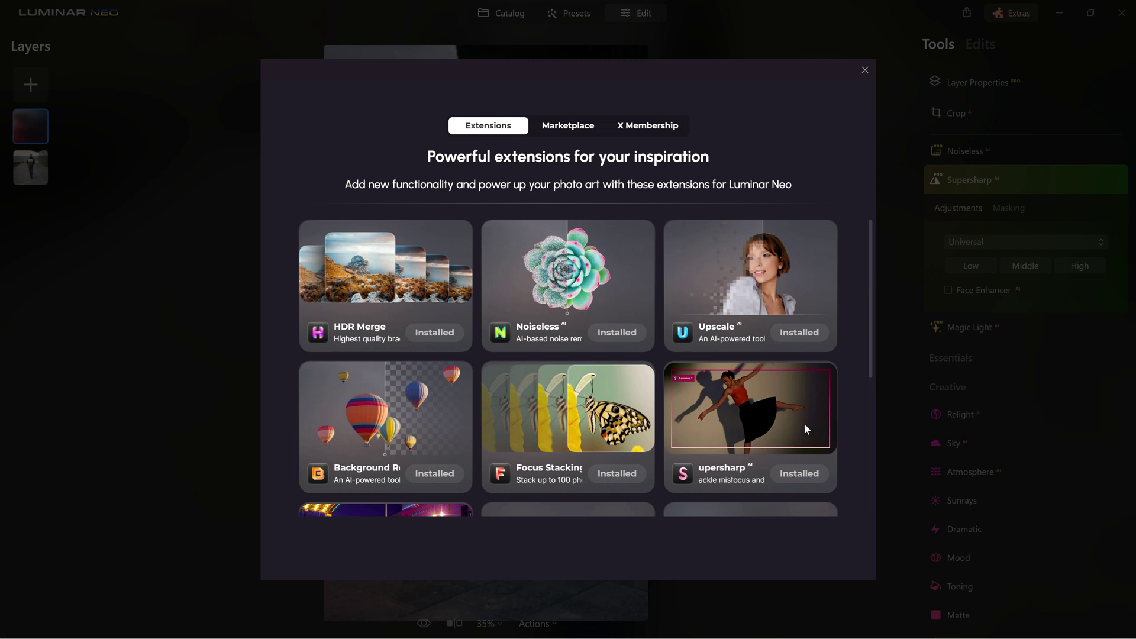
{"action": "left_click_drag", "start_coordinate": [865, 350], "coordinate": [870, 429]}
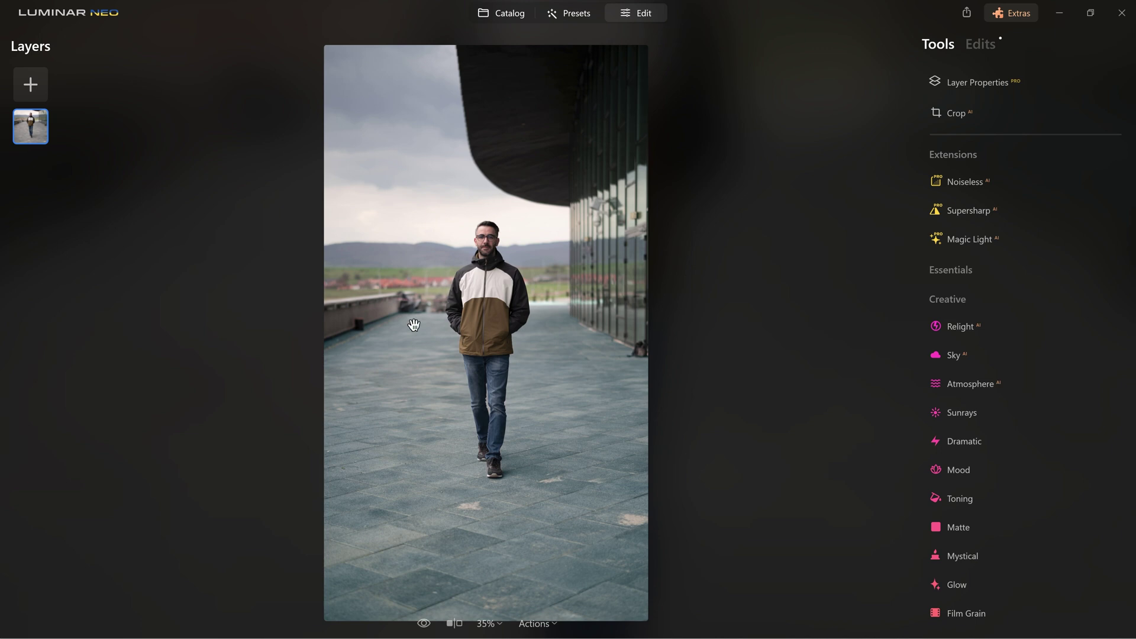
- Run Background Removal from the layer's Masking properties with Human selected to isolate the man
{"action": "left_click", "coordinate": [960, 81]}
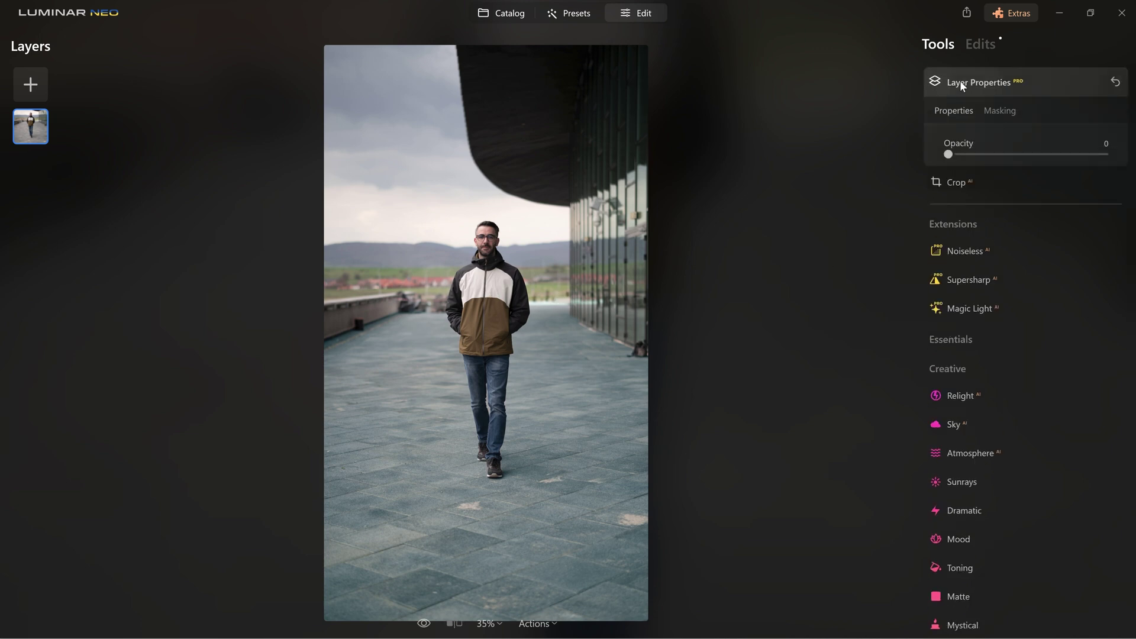
{"action": "left_click", "coordinate": [999, 111]}
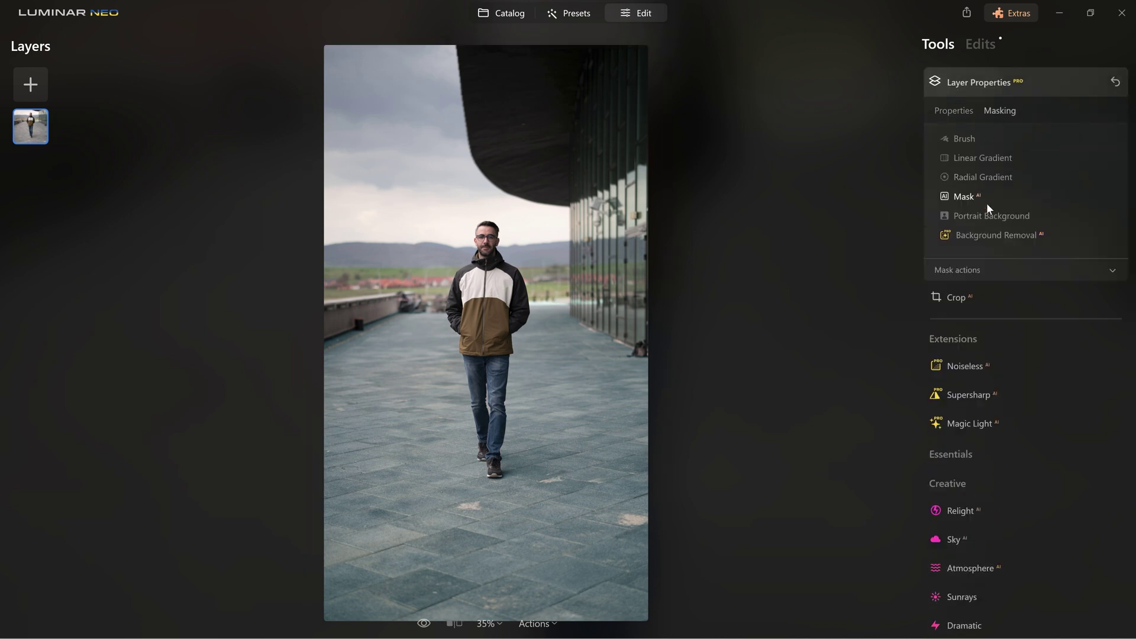
{"action": "left_click", "coordinate": [985, 236]}
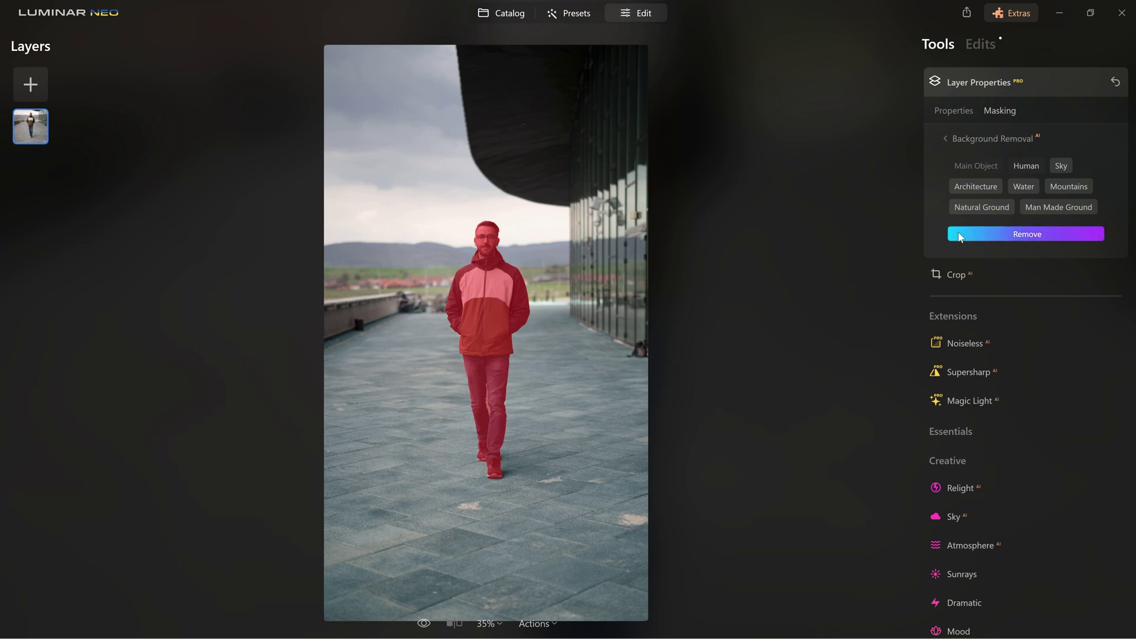
{"action": "left_click", "coordinate": [985, 234]}
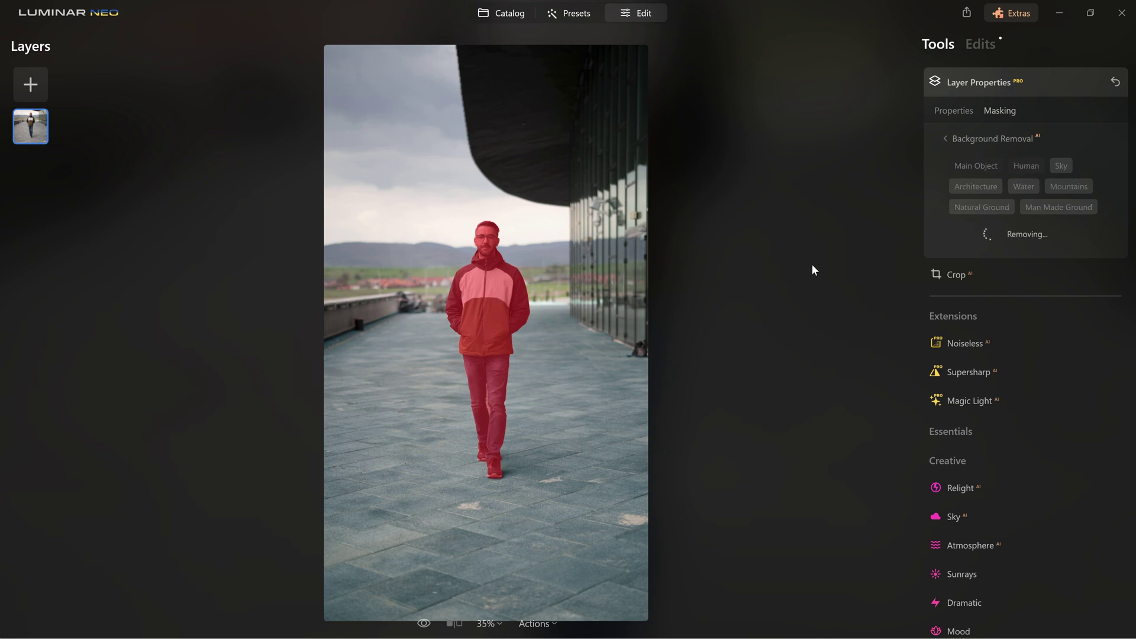